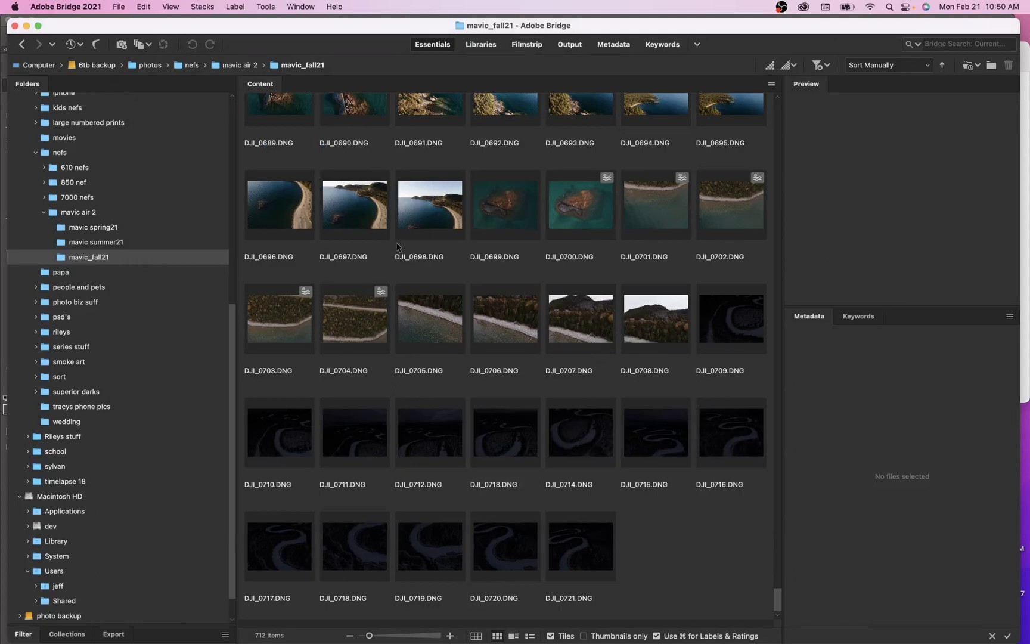
Step: Browse the mavic_fall21 folder and compare previews of shoreline shots DJI_0701 through DJI_0704
scroll(396, 248, up, 10)
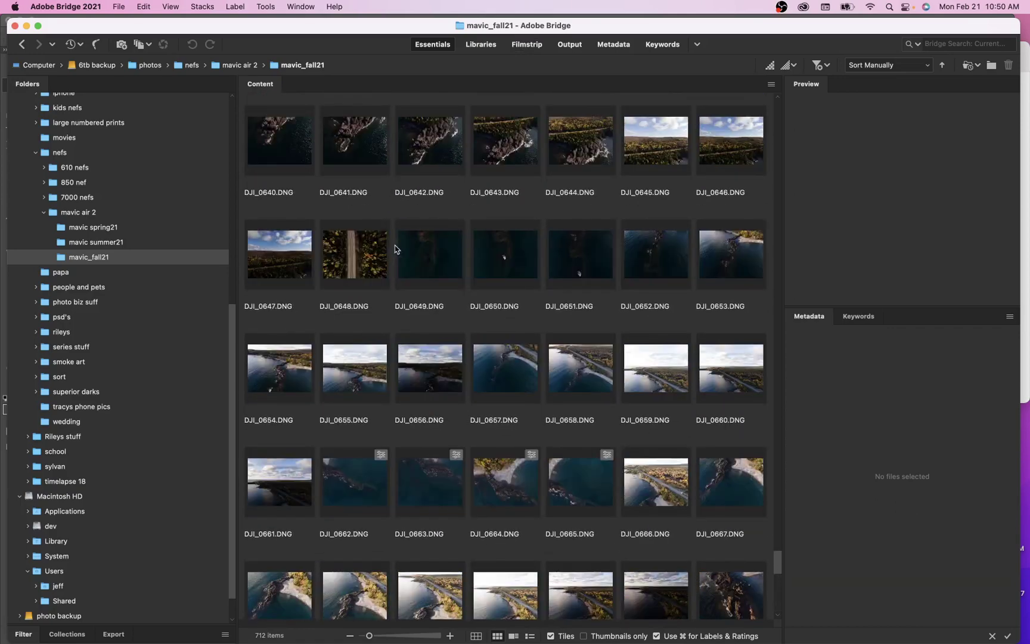
scroll(396, 248, down, 2)
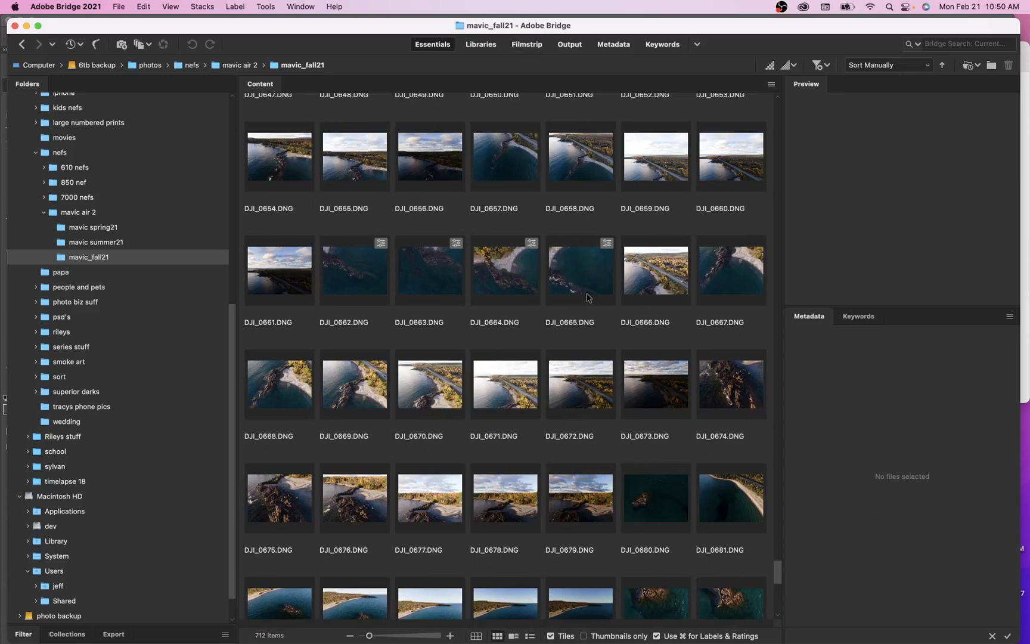
scroll(589, 283, down, 3)
scroll(588, 296, down, 3)
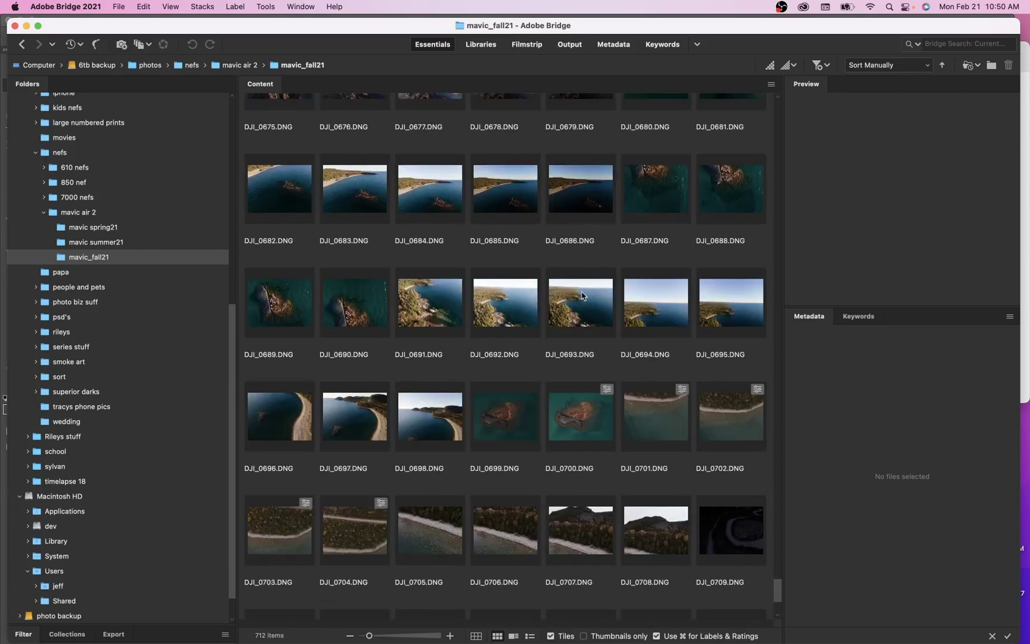
scroll(582, 295, down, 2)
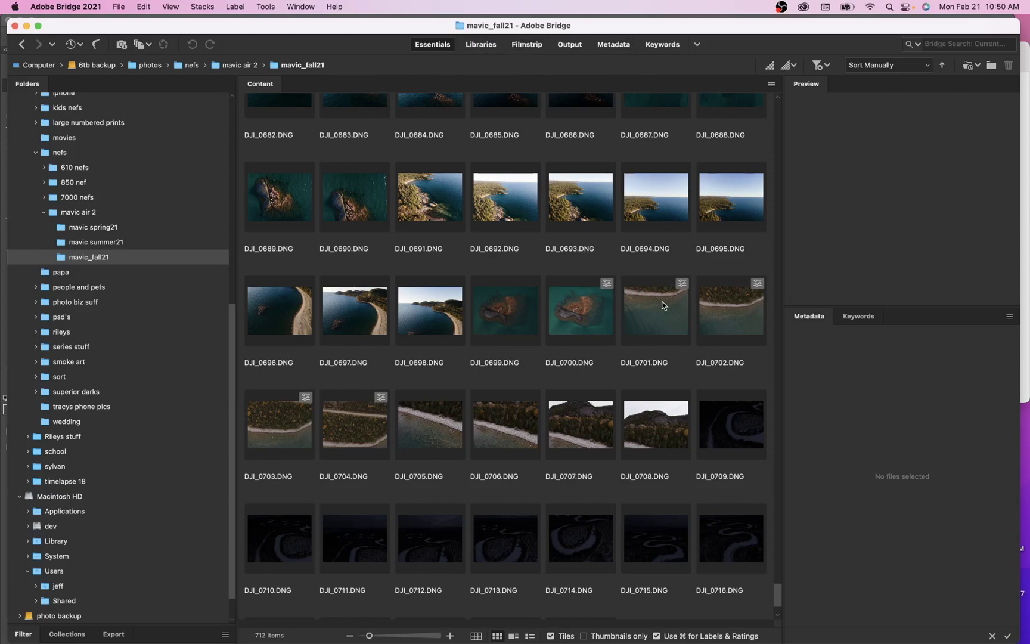
click(711, 296)
click(272, 415)
click(352, 417)
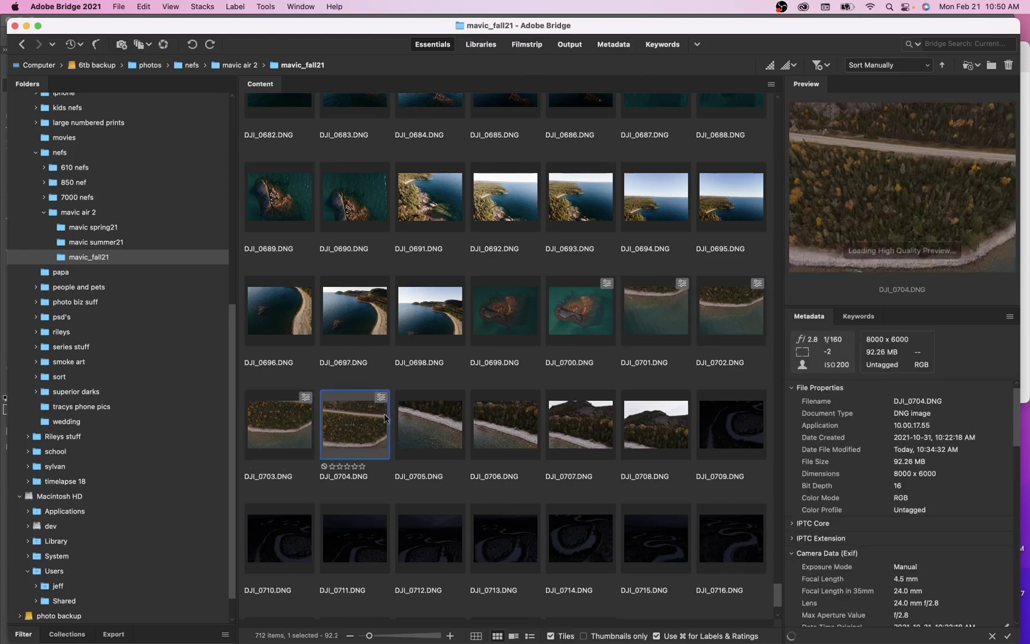
click(656, 314)
click(727, 306)
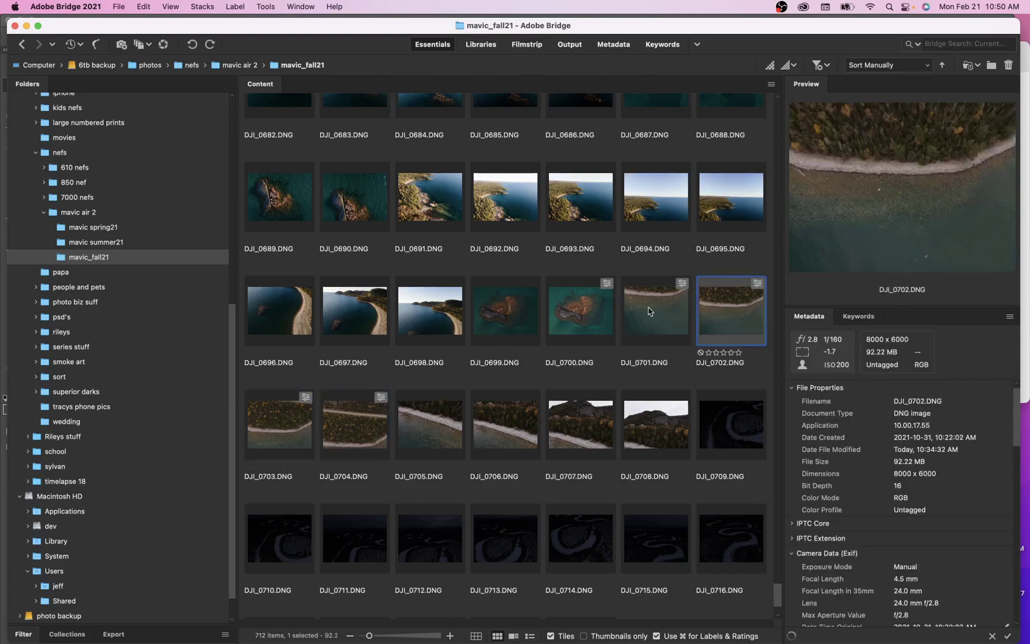
click(652, 311)
click(709, 308)
click(285, 419)
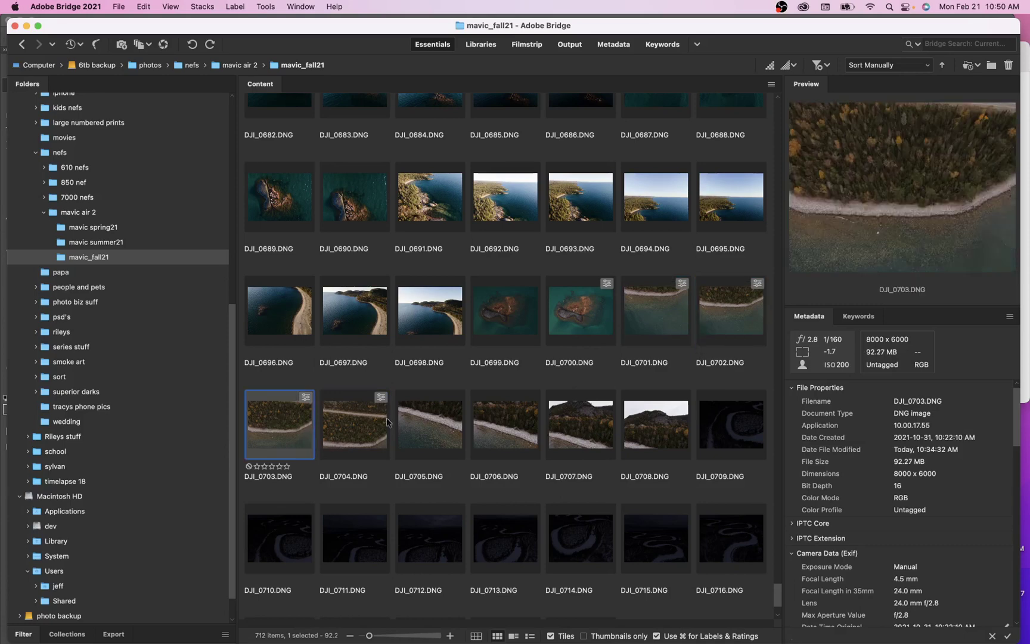
click(387, 419)
click(653, 315)
click(728, 311)
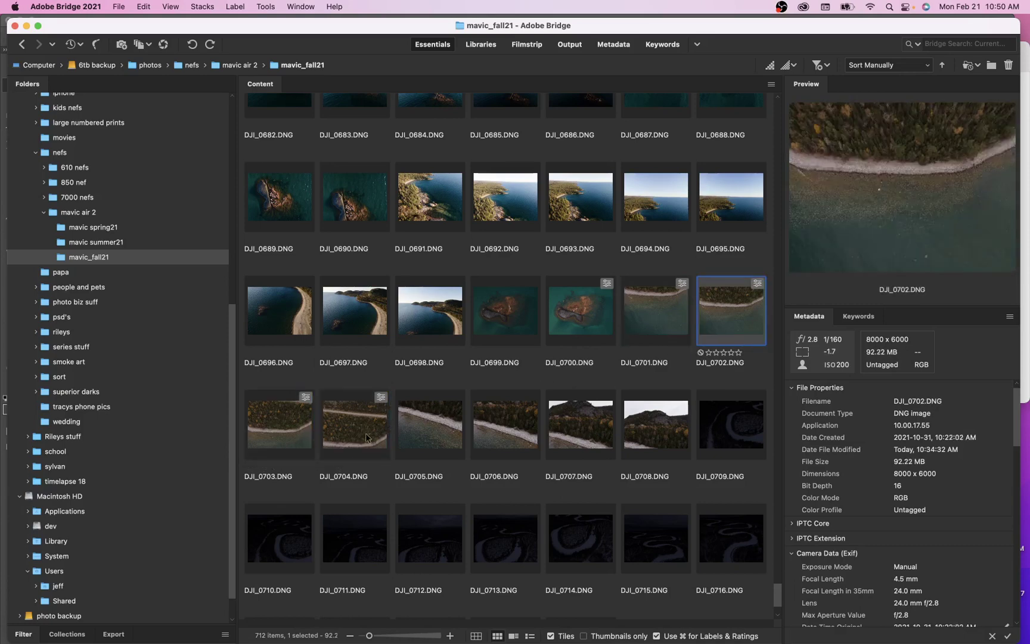
click(276, 428)
click(357, 432)
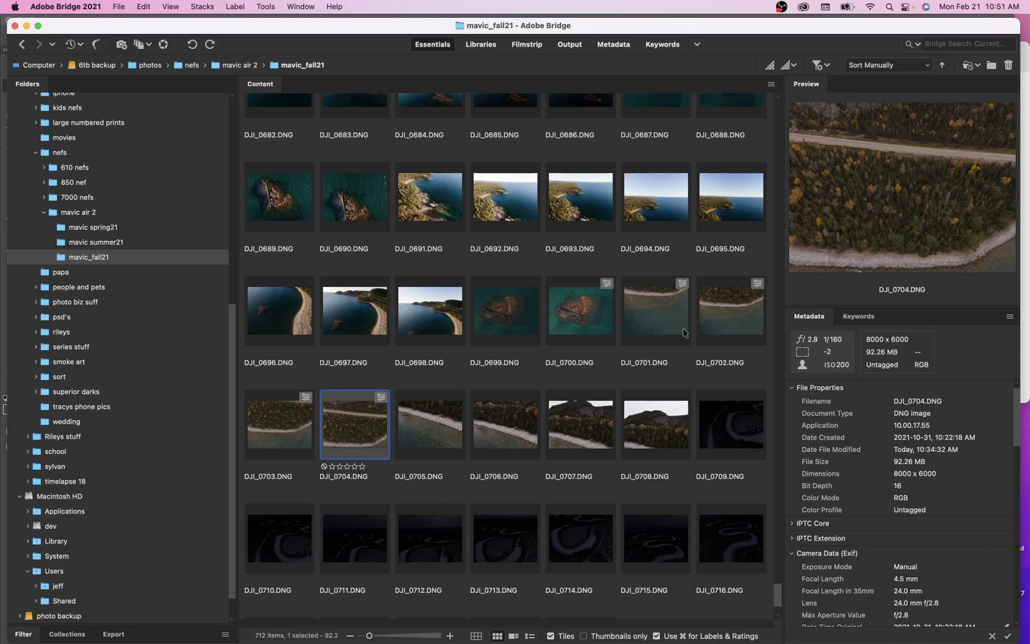
Step: Select DJI_0701, DJI_0702, DJI_0703 and DJI_0704 together as one set
click(659, 325)
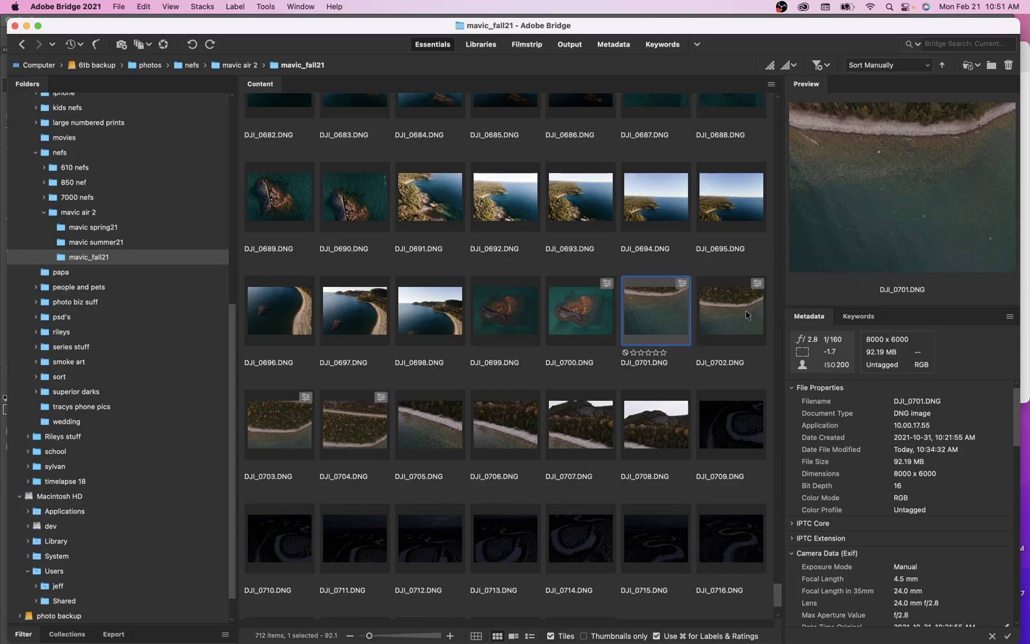
shift+click(733, 324)
shift+click(283, 421)
shift+click(368, 420)
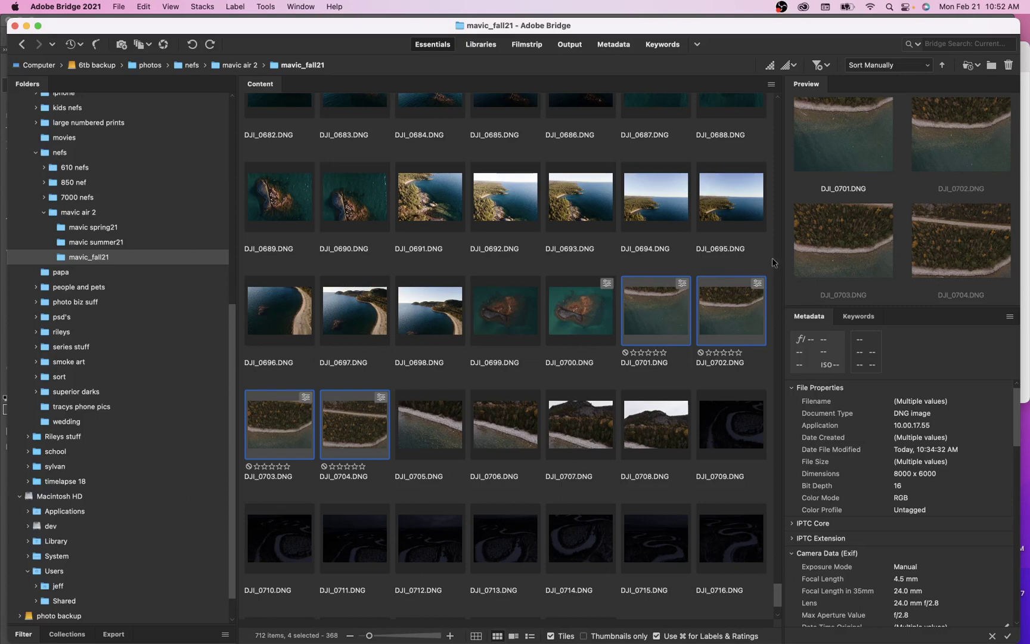
Step: Bring up the Tools > Photoshop submenu, with Photomerge, for the four selected shots
scroll(357, 410, up, 3)
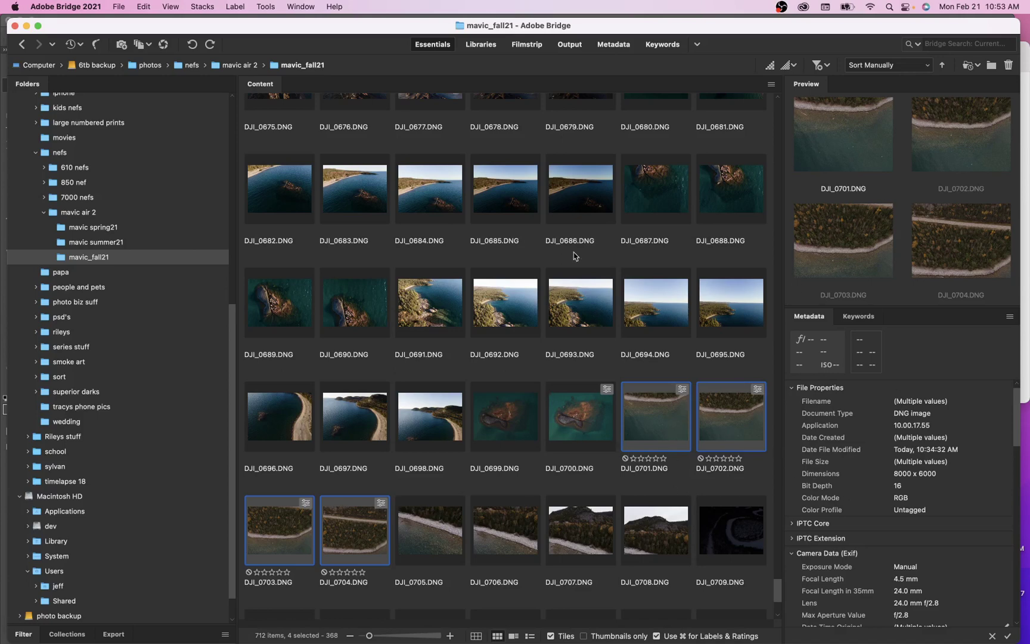
click(265, 7)
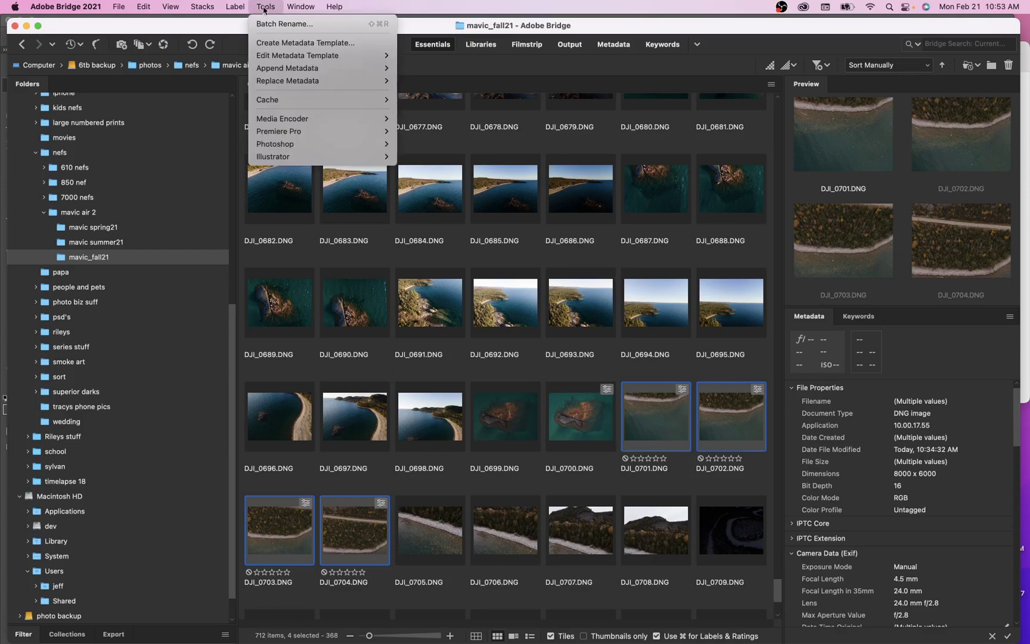
mouse_move(313, 144)
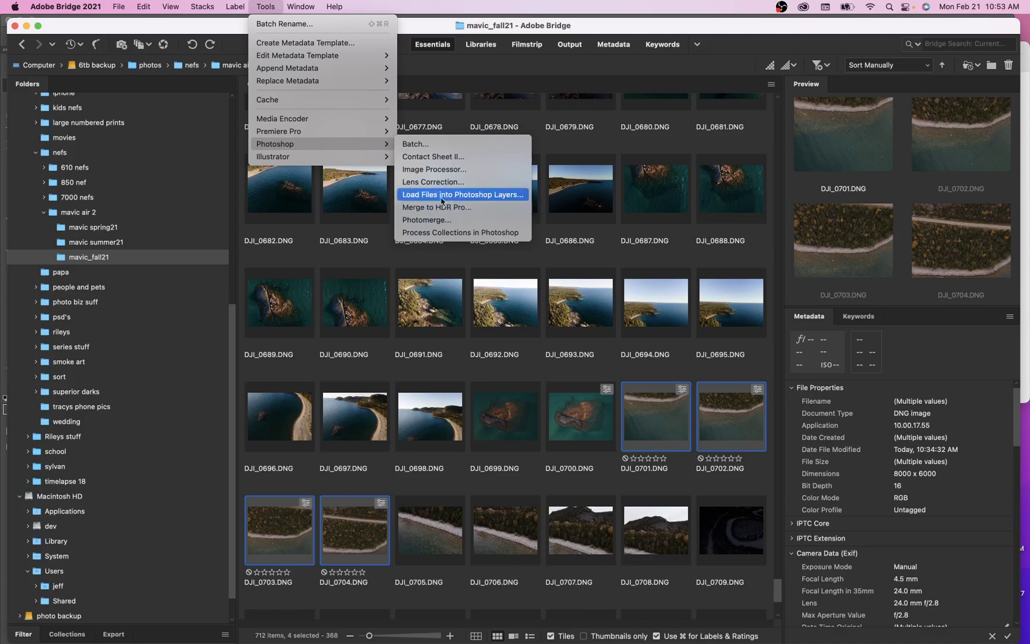
Step: Start Photomerge on DJI_0701–DJI_0704 and enable Vignette Removal in its settings
click(417, 221)
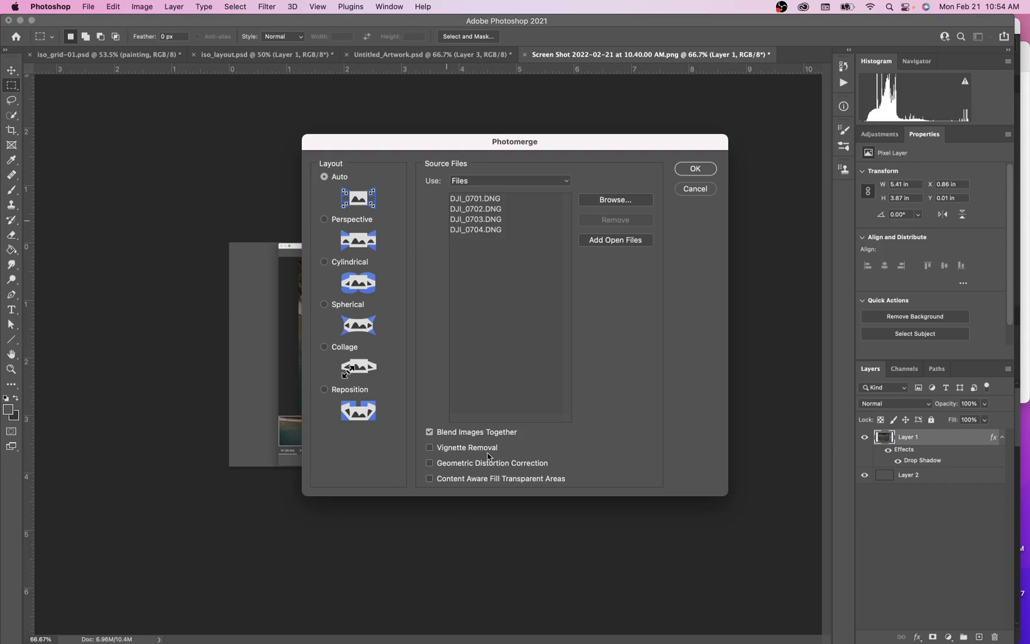
drag(421, 149, 598, 125)
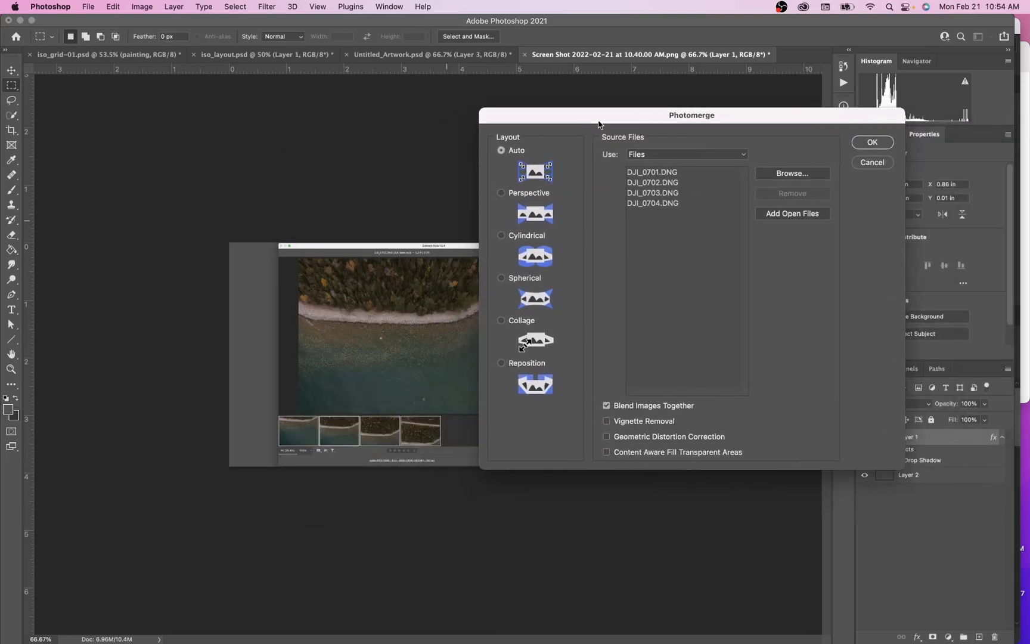
click(607, 421)
drag(717, 127, 578, 107)
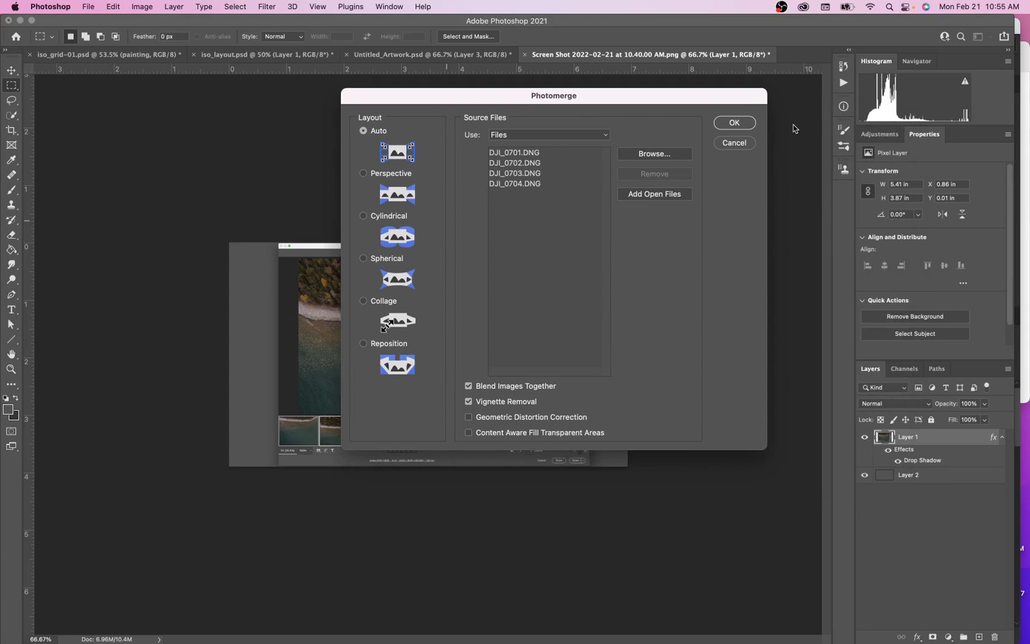
Step: Run the merge to build Untitled_Panorama-1 from the four drone shots
click(728, 122)
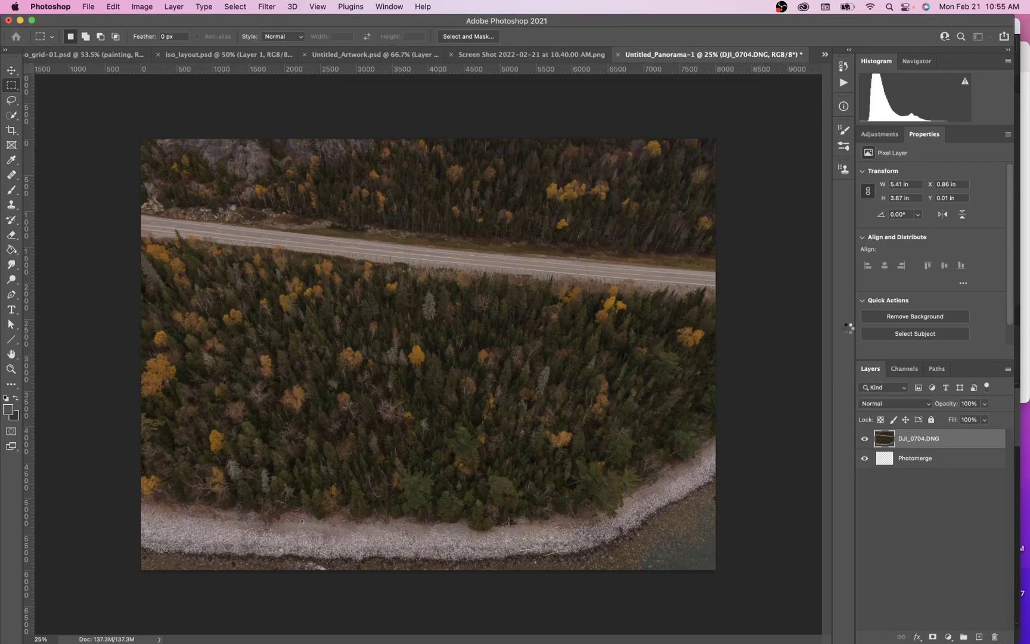
key(XF86MonBrightnessUp)
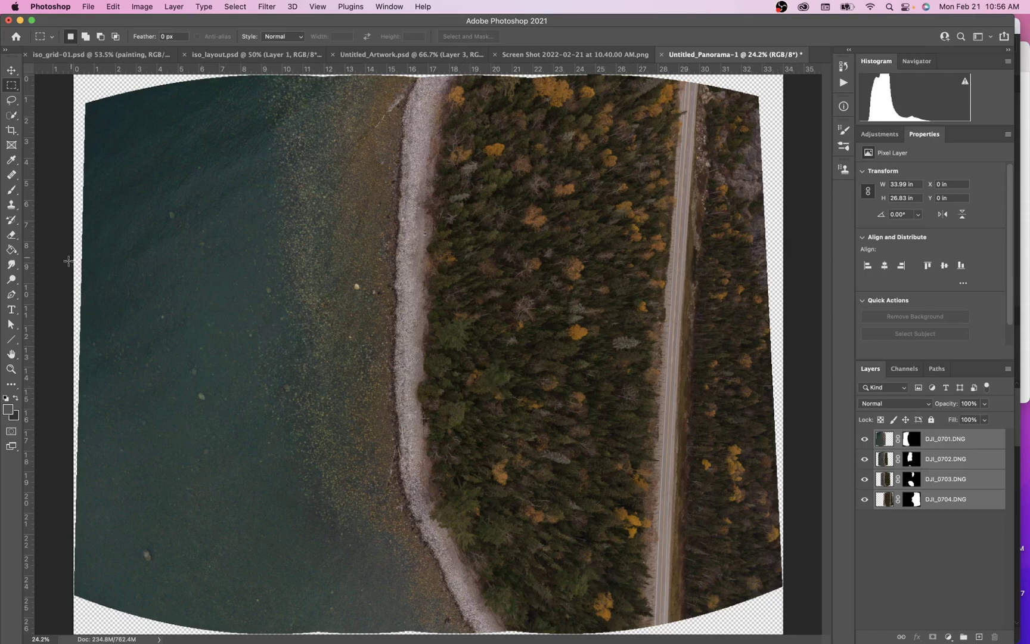
Step: Zoom in to inspect the rocky shoreline in the panorama, then zoom back out
click(11, 369)
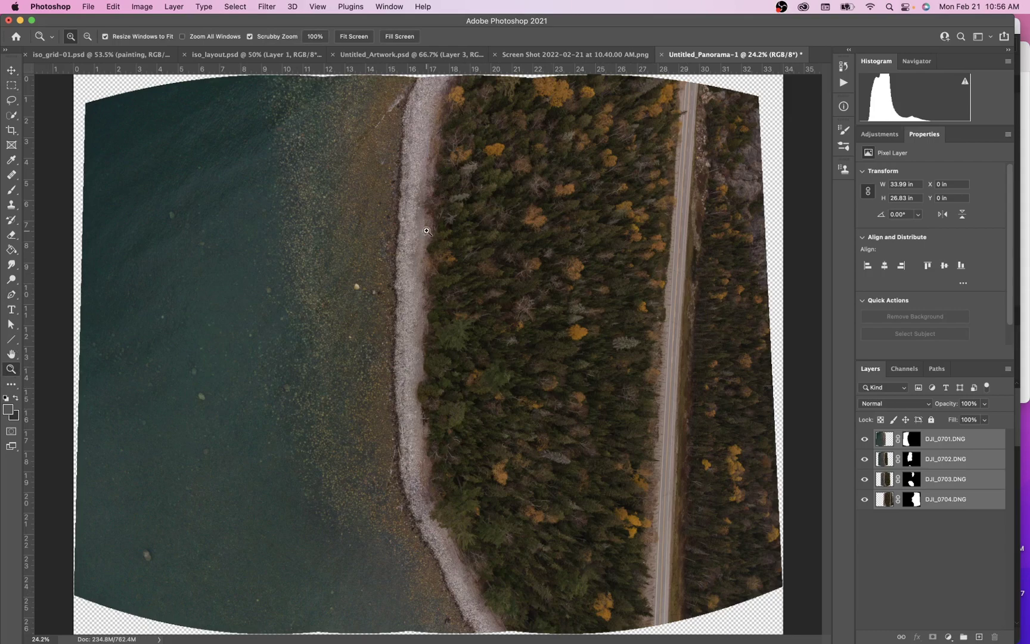
drag(427, 233, 537, 236)
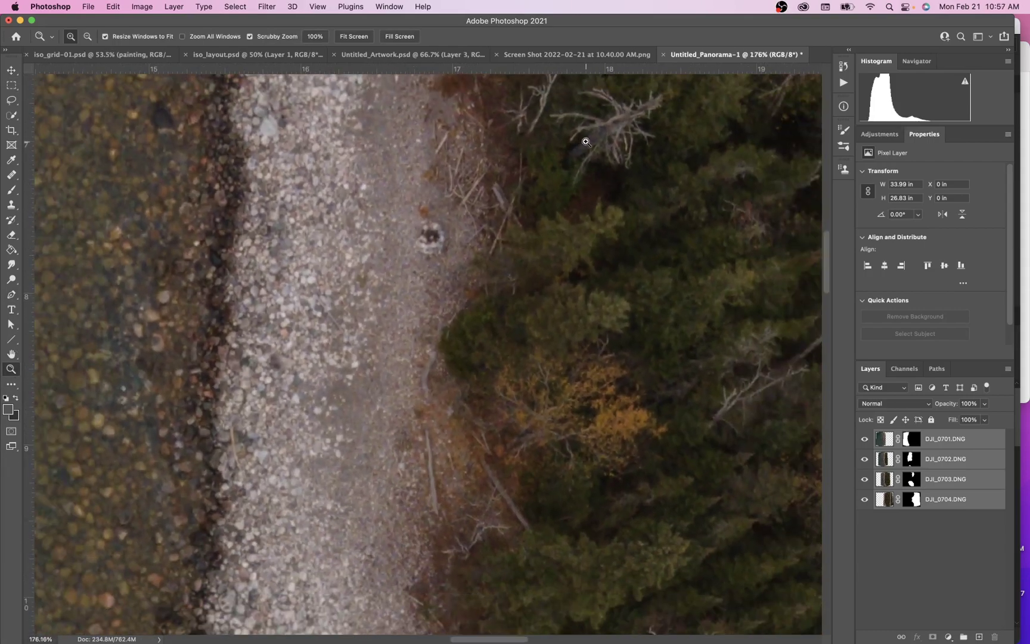
drag(600, 274, 519, 266)
scroll(617, 287, right, 10)
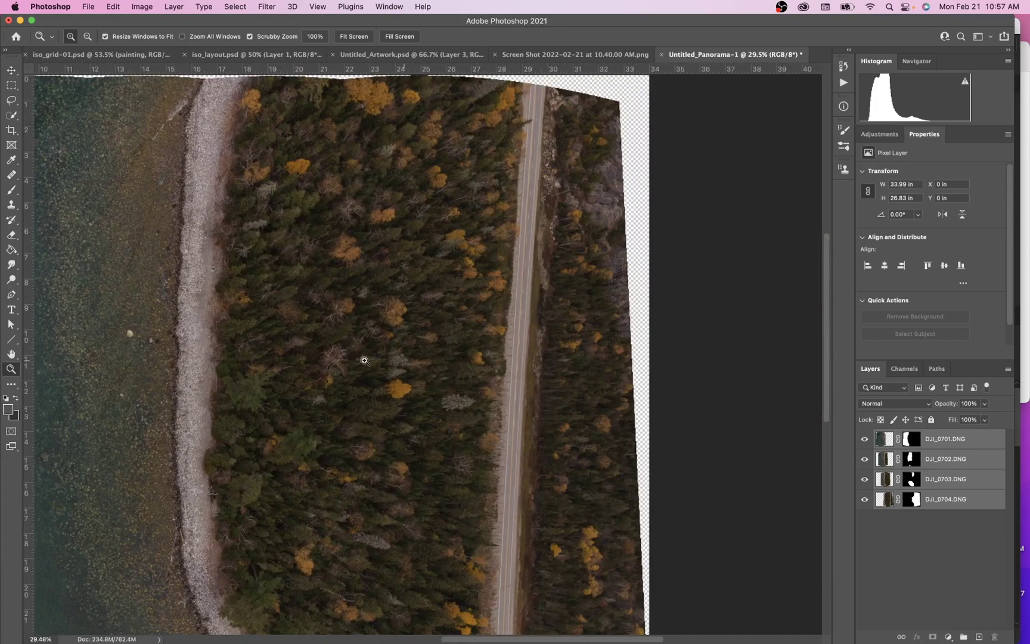
scroll(341, 350, left, 5)
scroll(340, 350, down, 4)
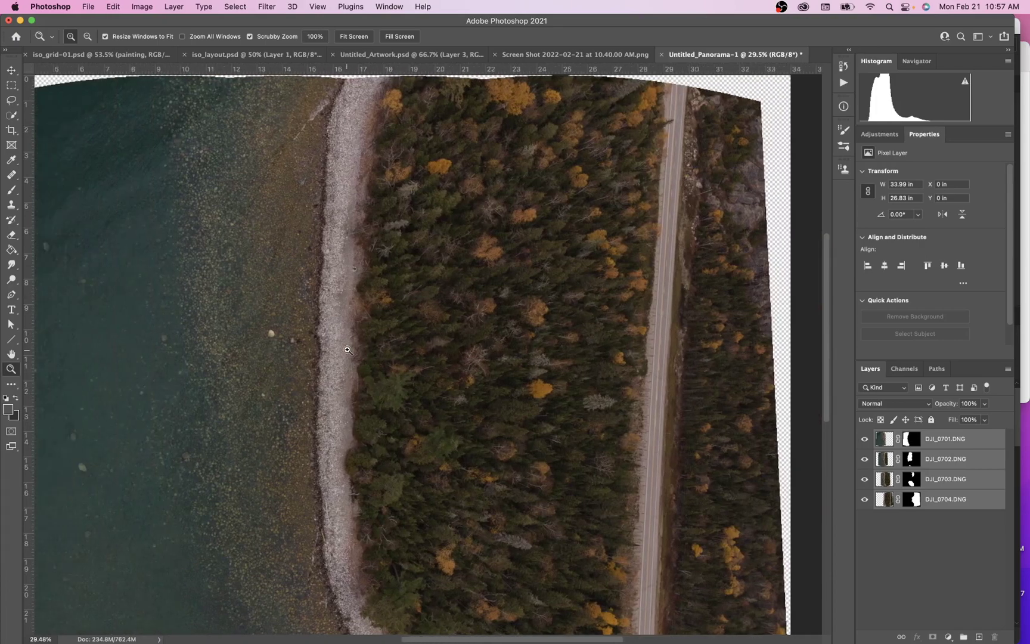
scroll(348, 357, down, 2)
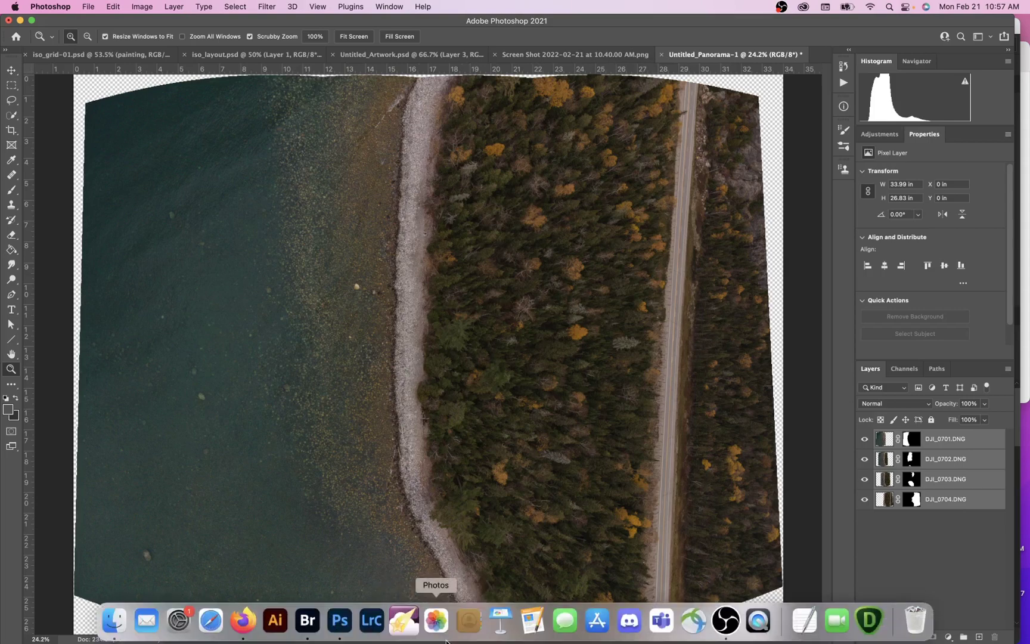
Step: Back in Bridge, launch Tools > Photoshop > Photomerge for the four selected DNGs
click(303, 621)
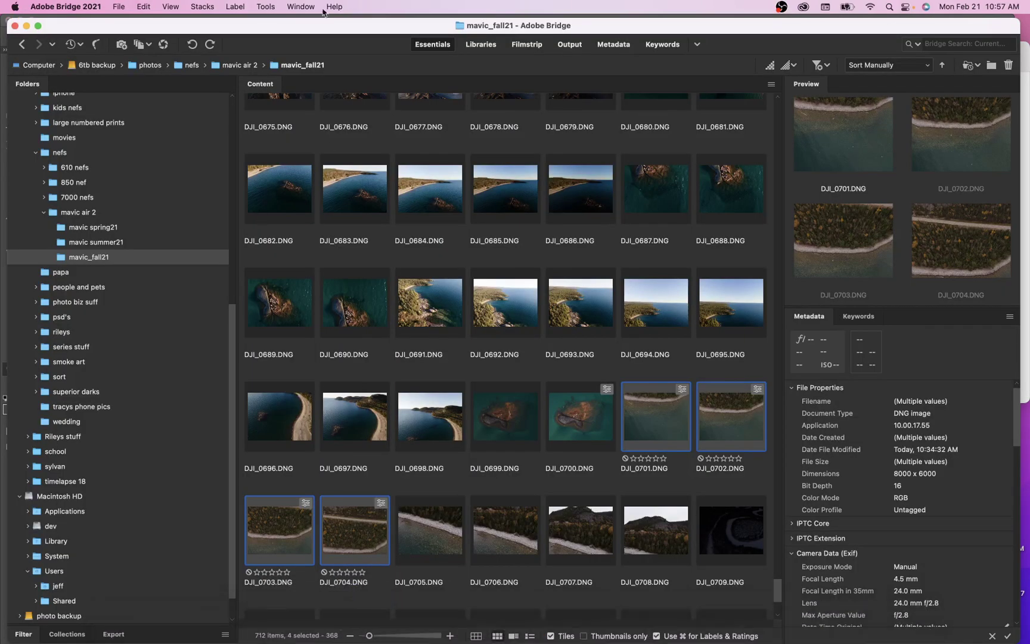
click(260, 7)
mouse_move(284, 144)
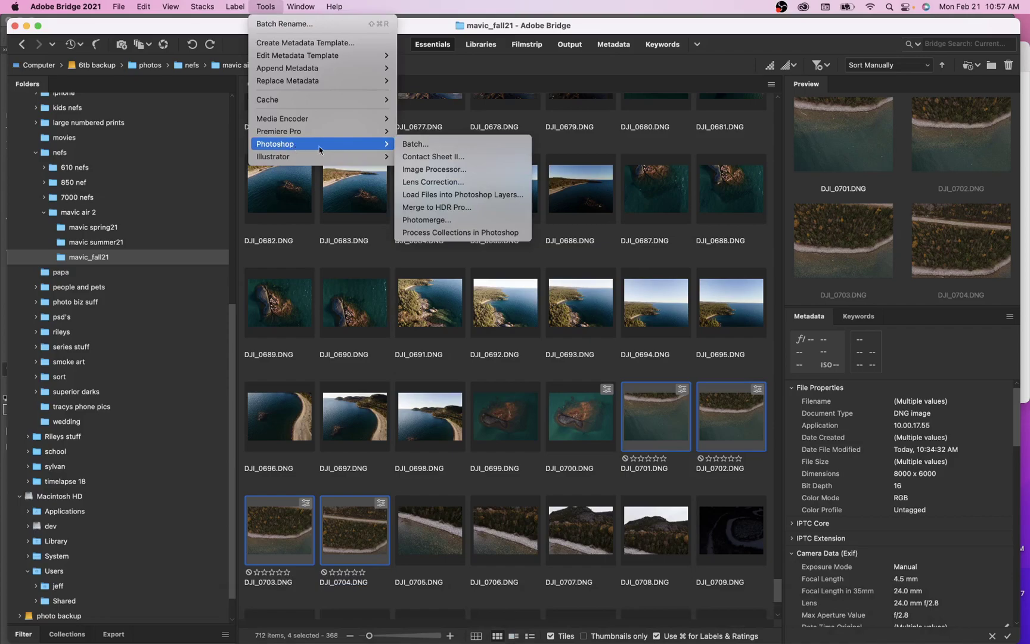
click(415, 220)
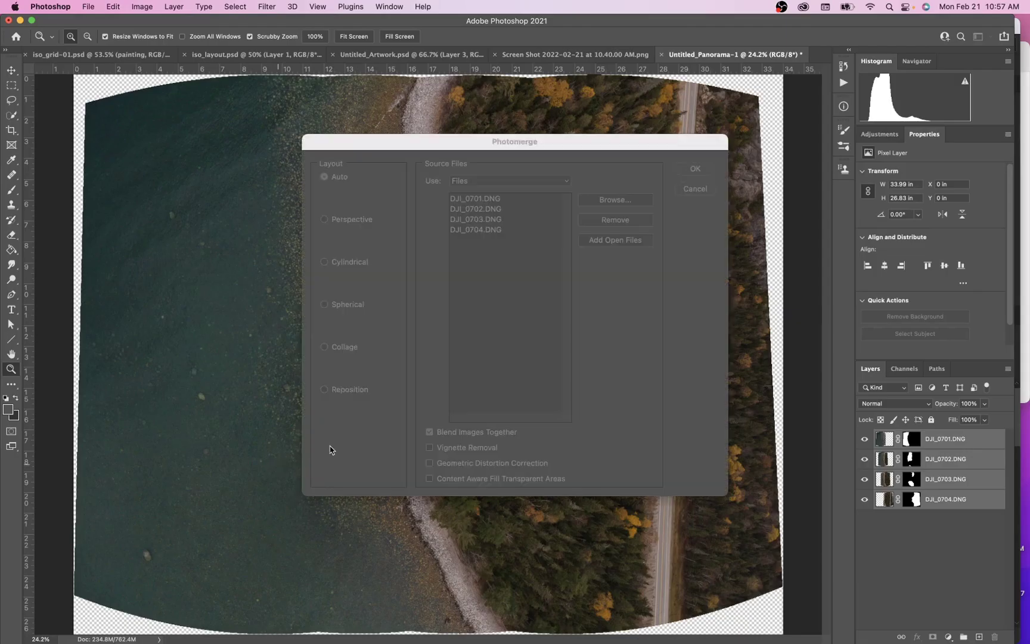
Step: Choose the Reposition layout to build the straight-edged Untitled_Panorama-2
click(325, 390)
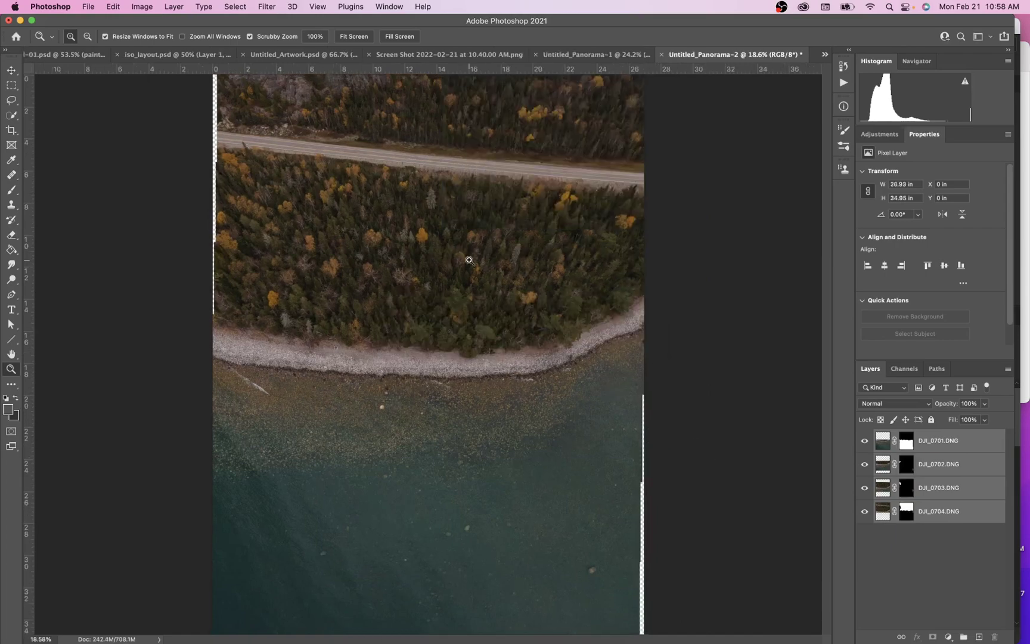
Step: Rotate Untitled_Panorama-1 90° counter-clockwise and fit it to the window
click(600, 51)
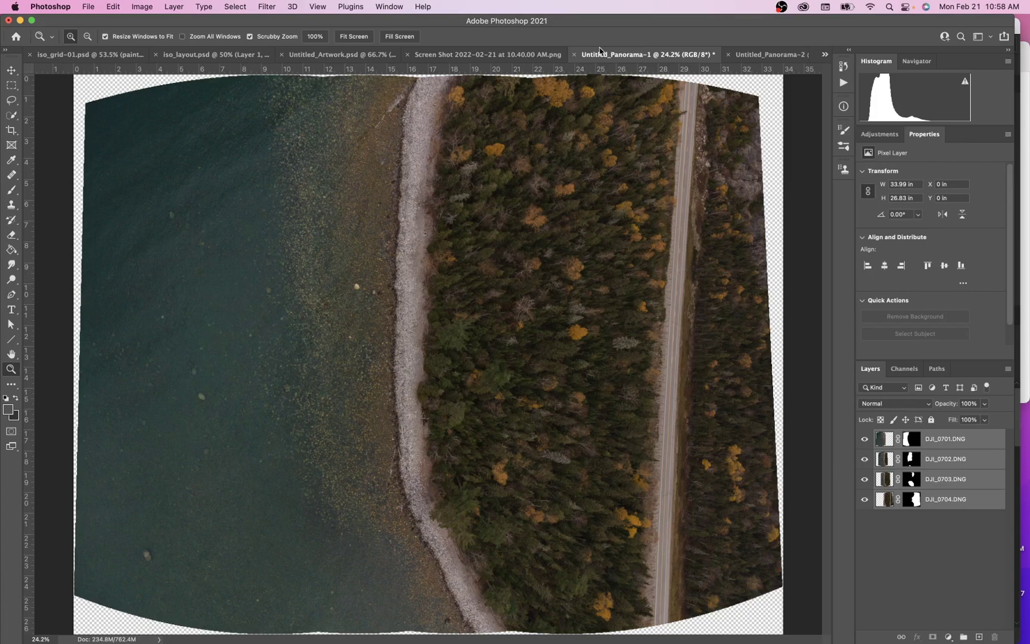
click(798, 55)
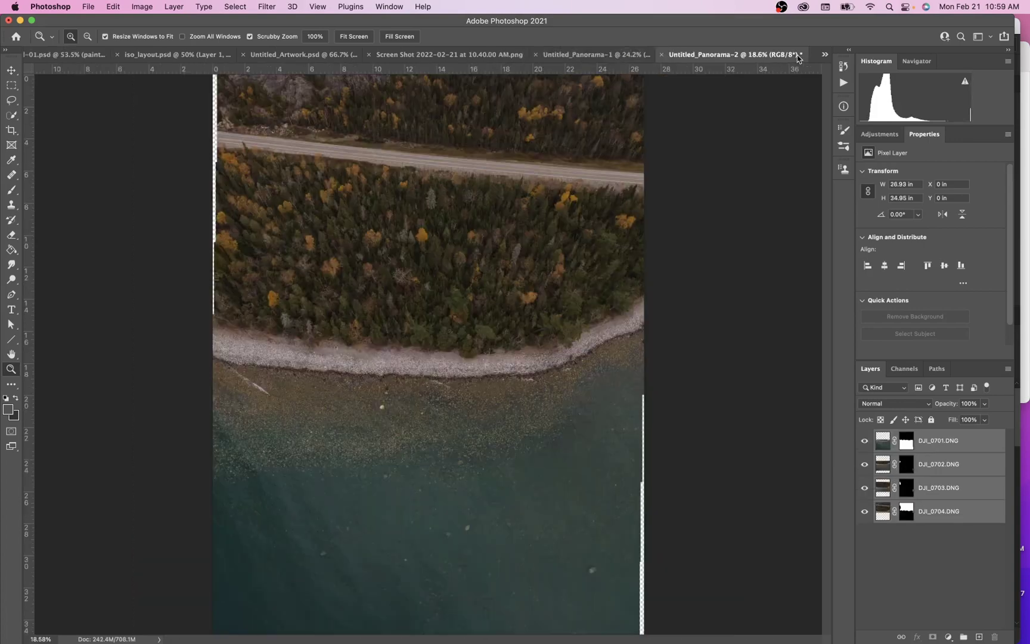
click(596, 54)
click(141, 6)
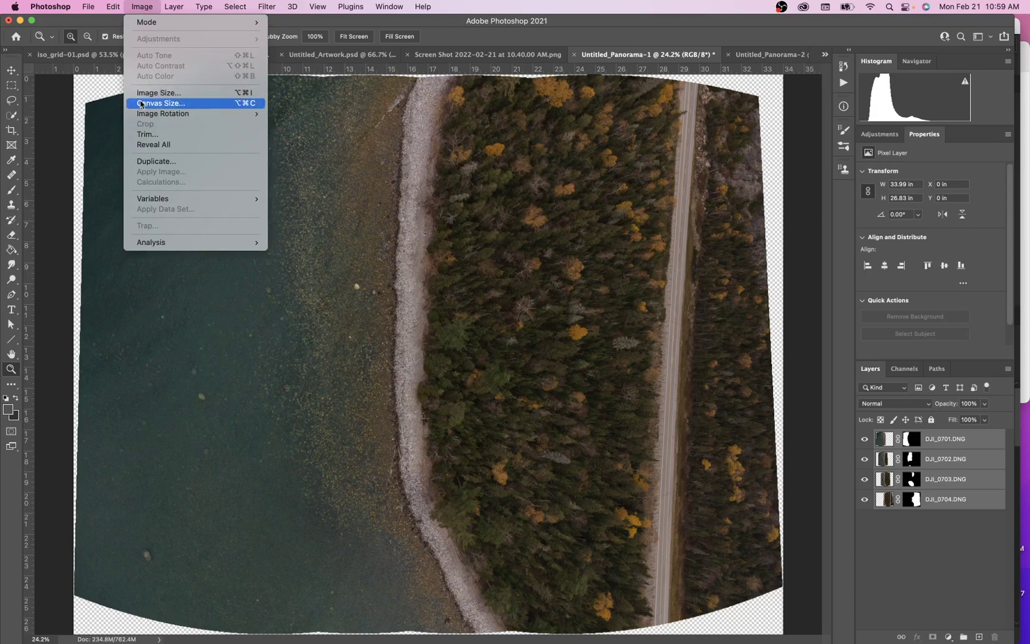
mouse_move(144, 114)
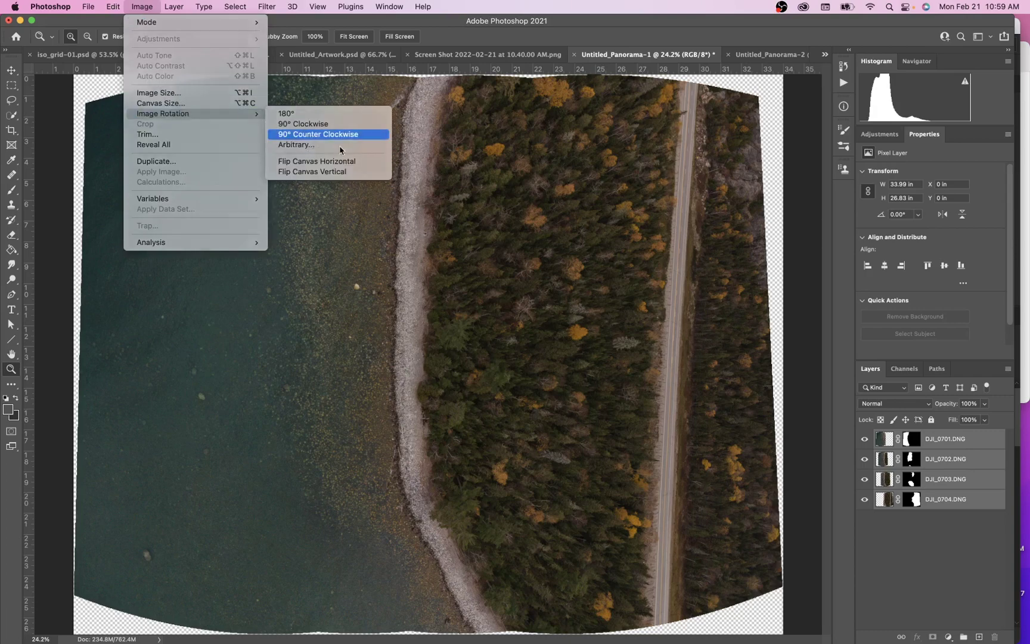
click(314, 135)
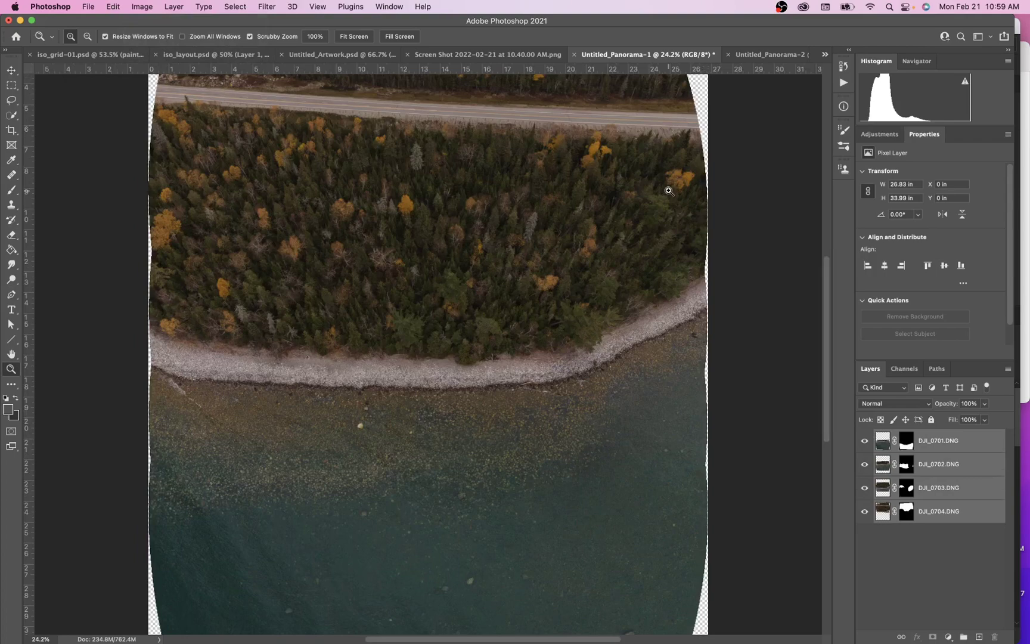
key(super+0)
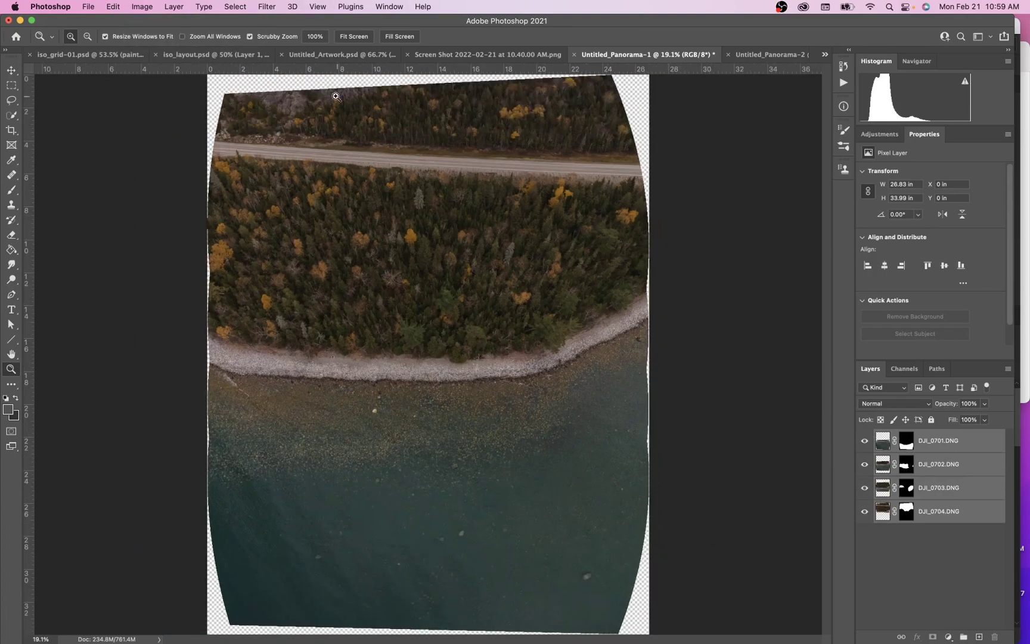
Step: Flip between Untitled_Panorama-1 and -2, then close Panorama-1 choosing Don't Save
click(769, 54)
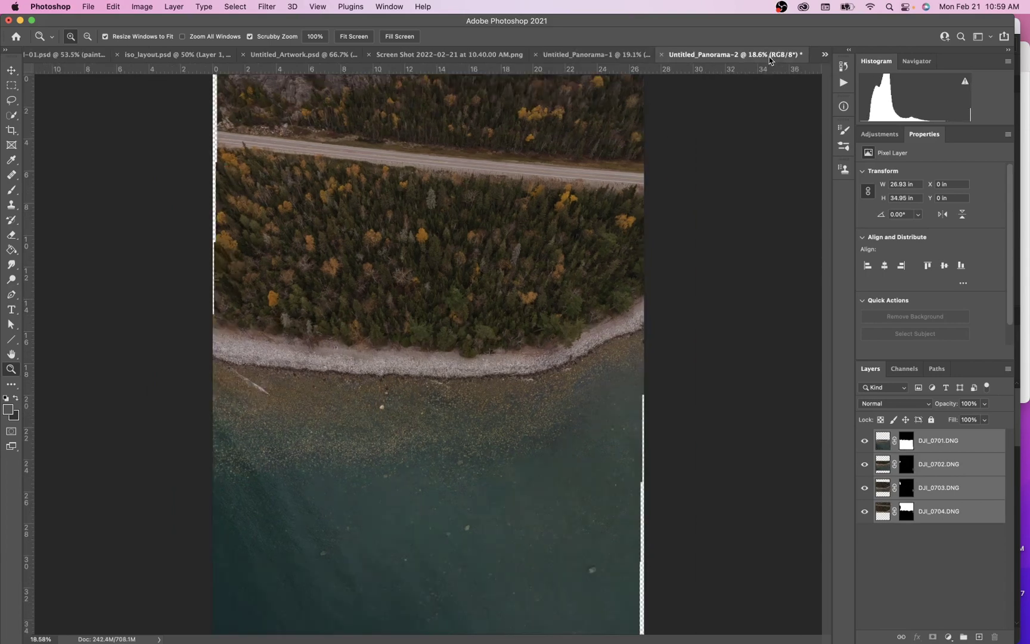
alt+click(627, 112)
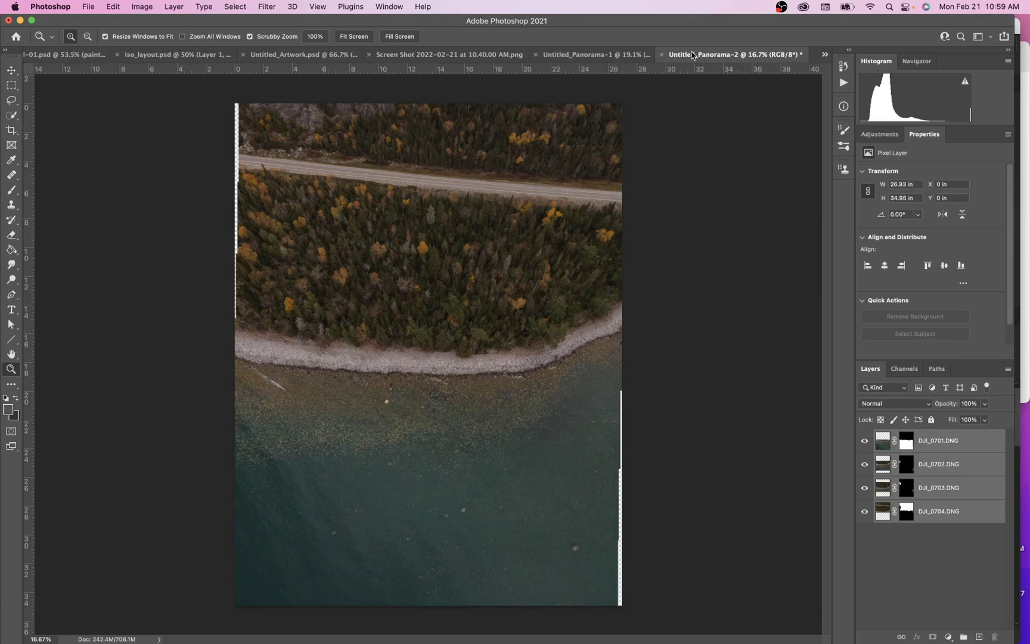
click(632, 56)
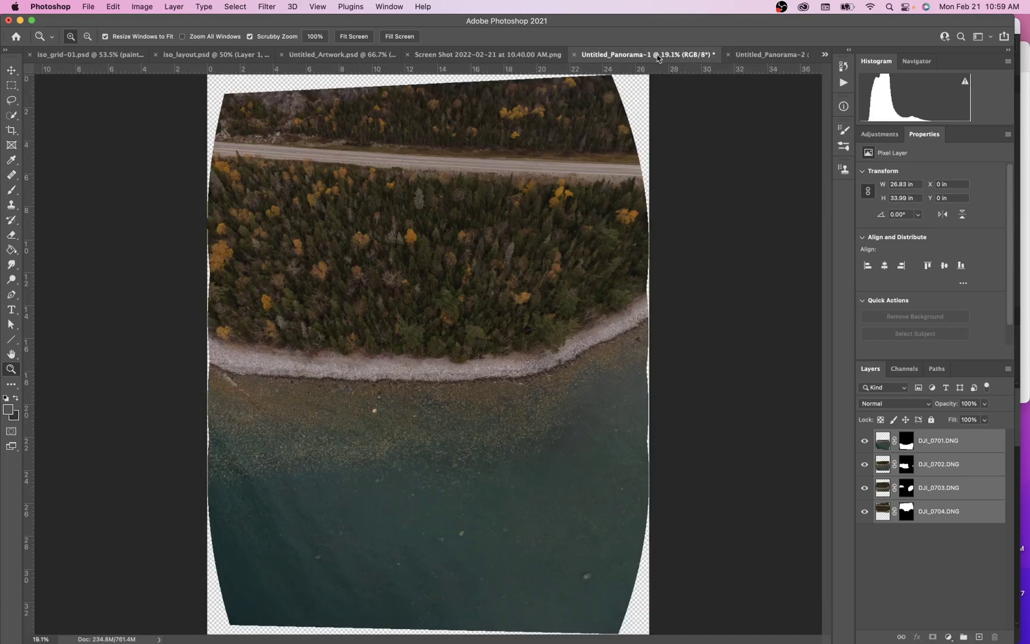
click(758, 58)
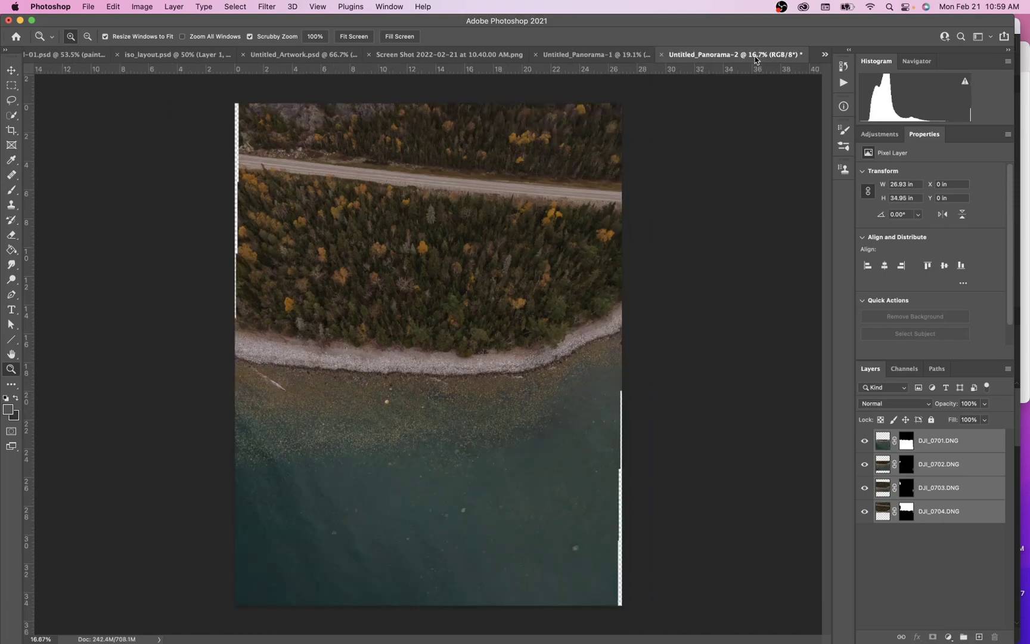
click(615, 57)
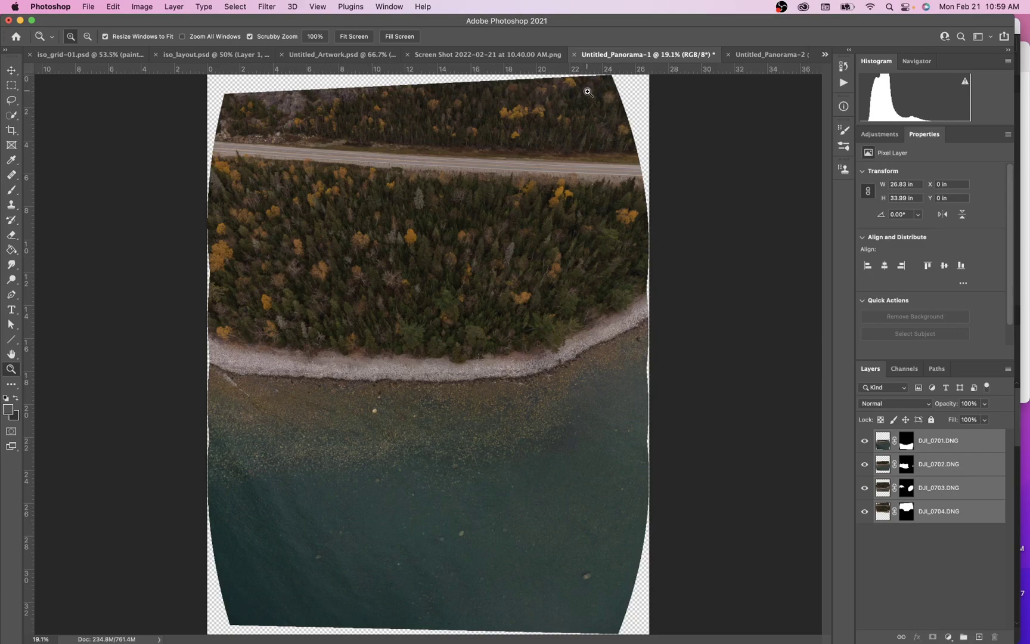
click(779, 57)
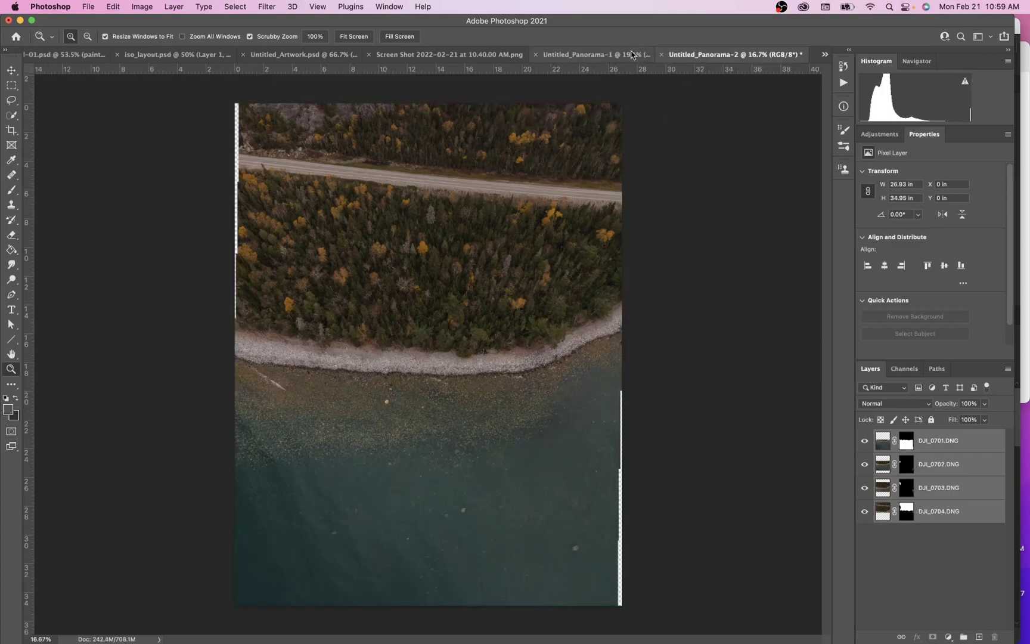
click(572, 59)
click(574, 55)
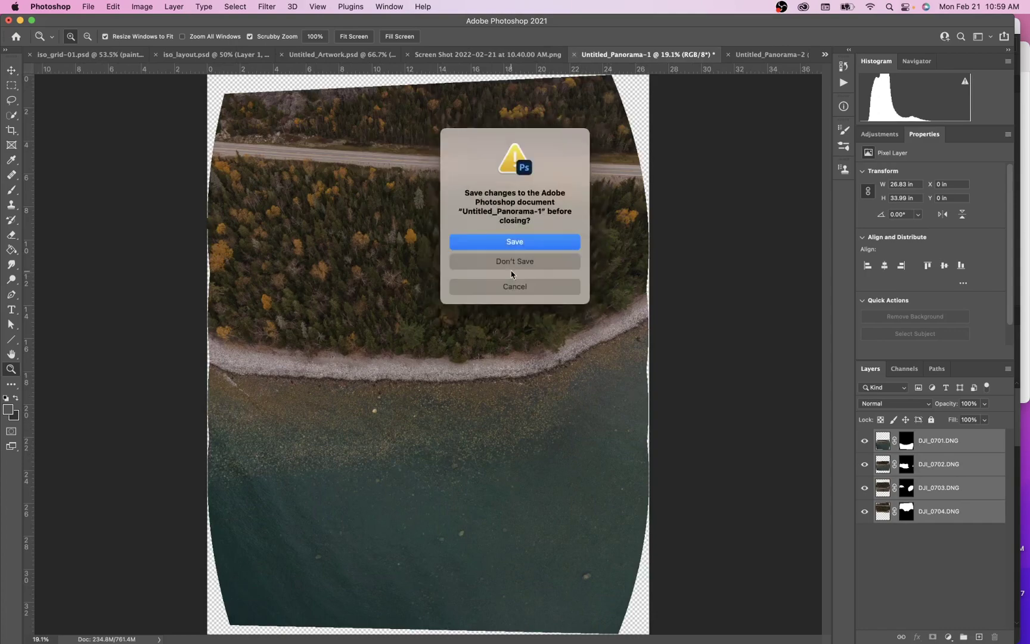
click(507, 263)
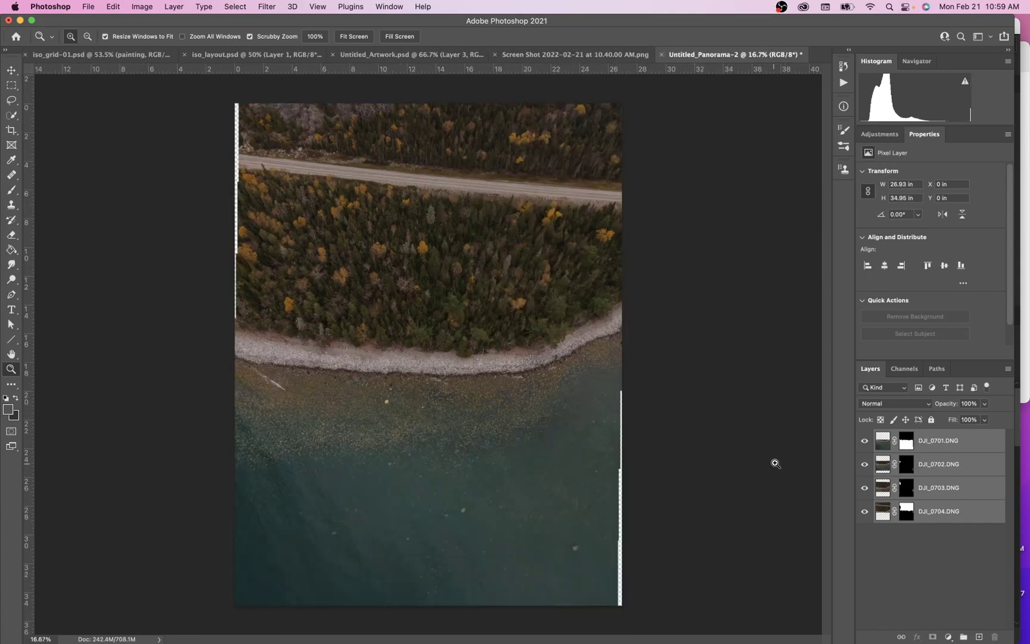
Step: Clear the 16:9 crop ratio and stretch the crop box to the image's top edge
click(11, 130)
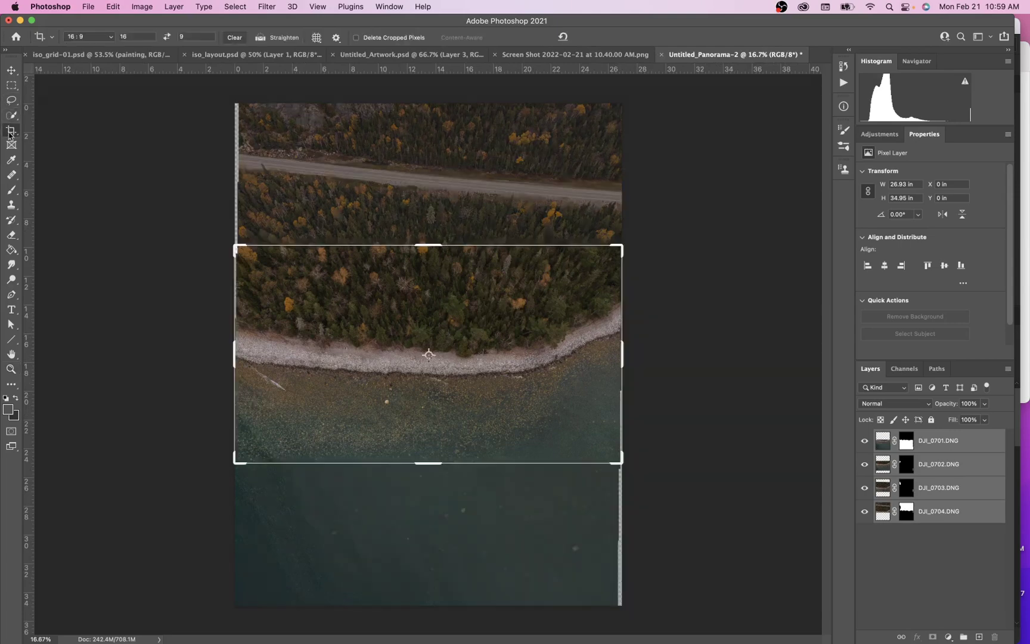
click(240, 38)
drag(429, 464, 447, 540)
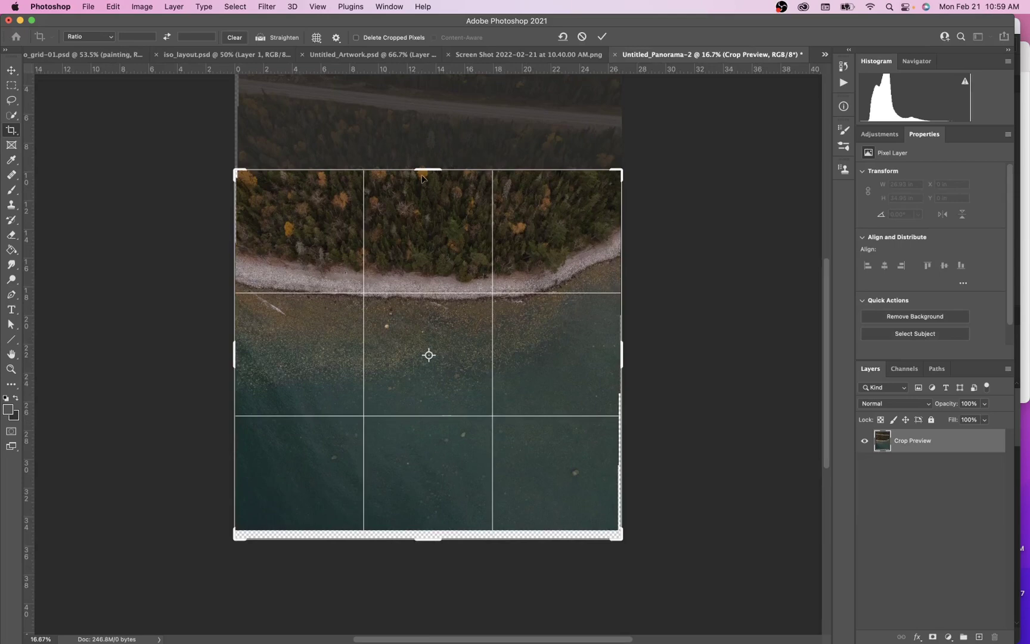
drag(422, 178, 432, 93)
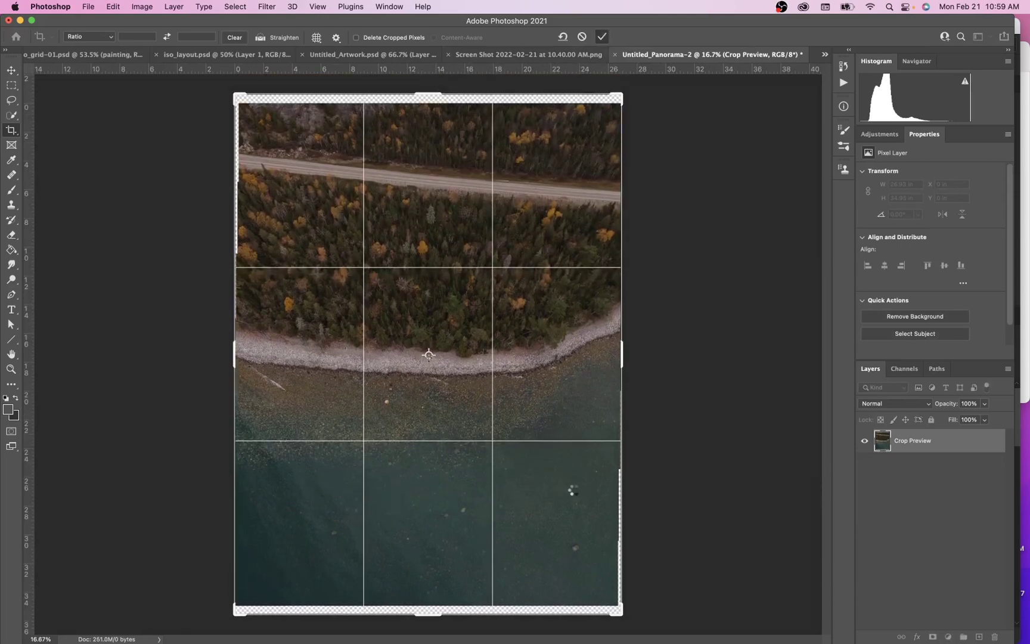
key(Return)
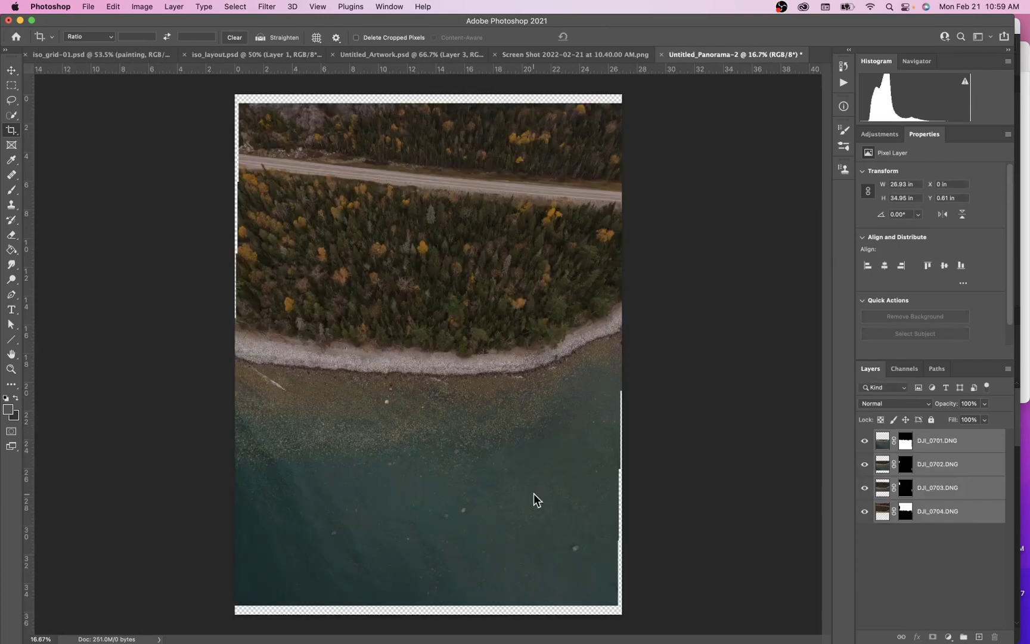
Step: Widen the crop past the left and right edges and commit it
drag(236, 360, 231, 361)
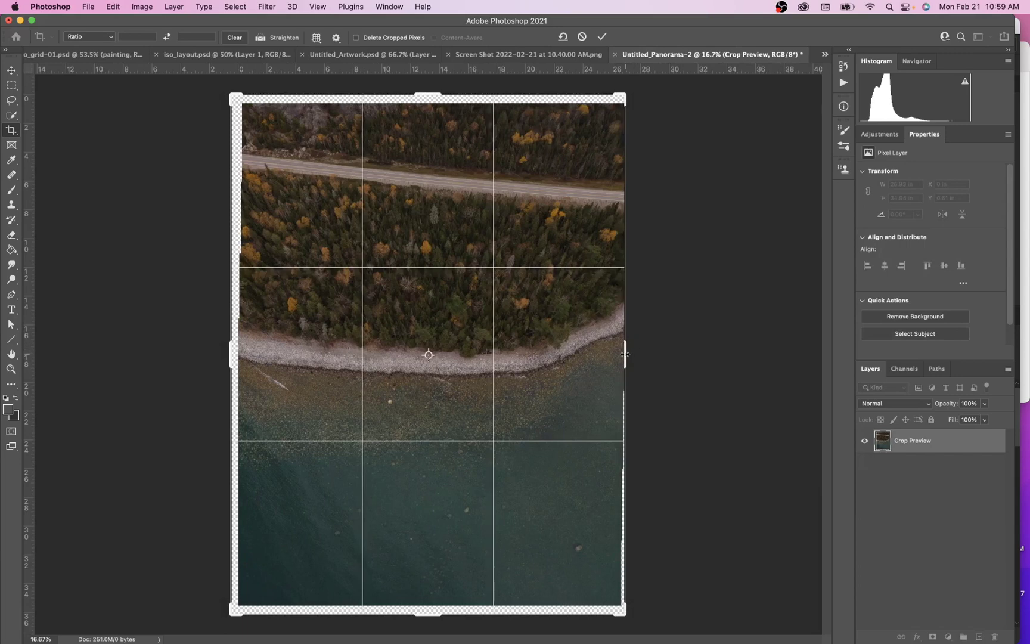
drag(625, 354, 631, 352)
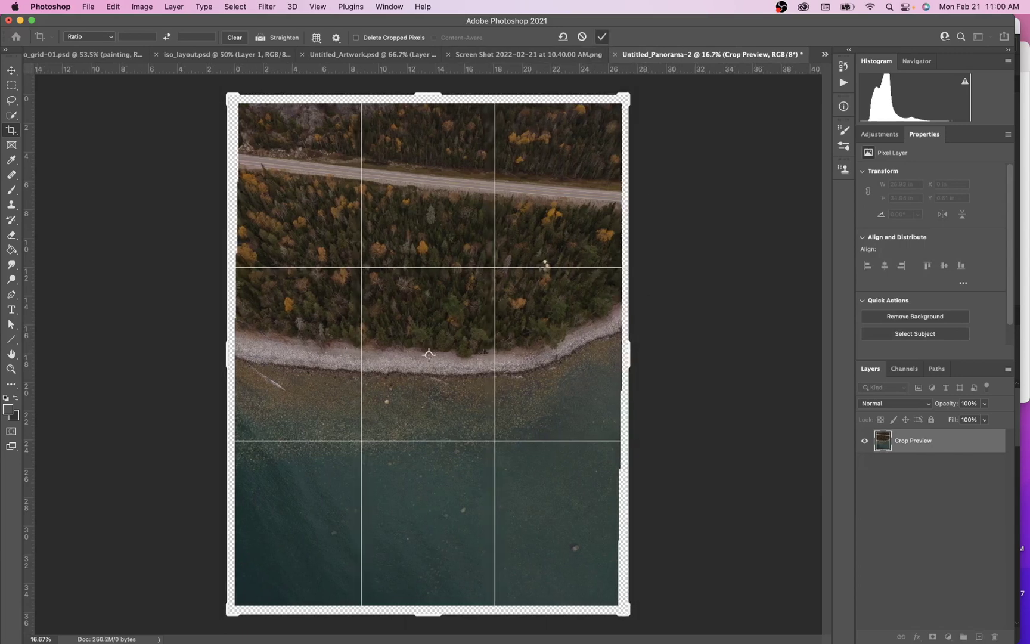
key(Return)
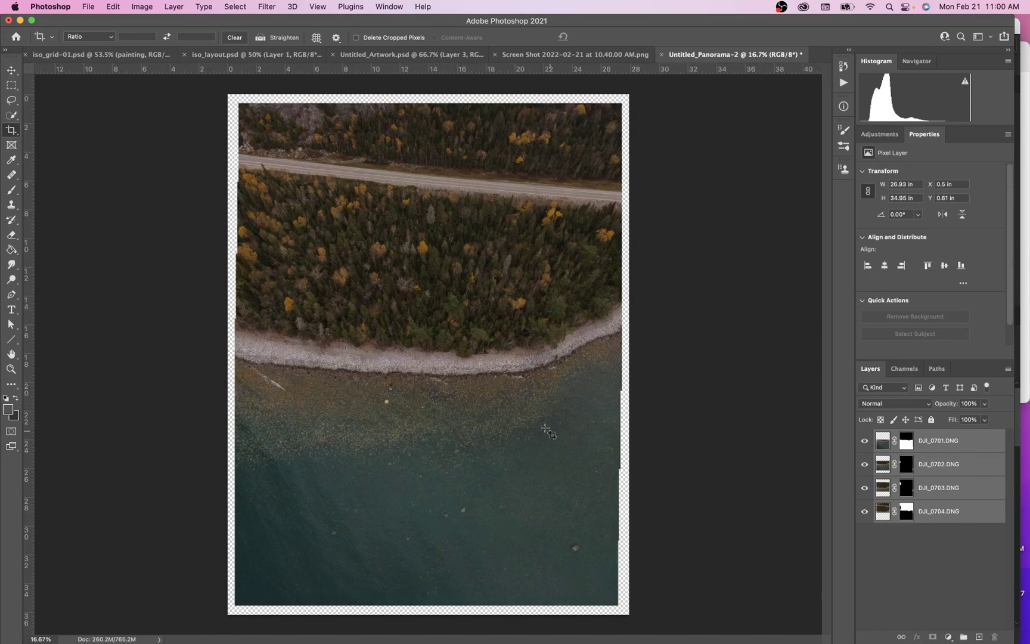
drag(512, 386, 594, 410)
scroll(593, 411, down, 4)
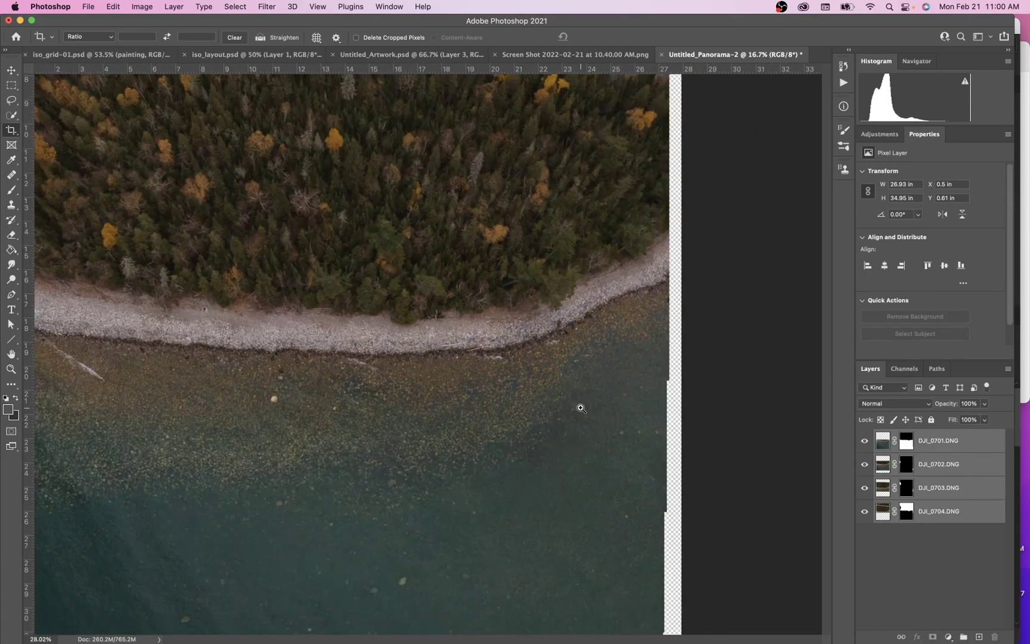
key(super+0)
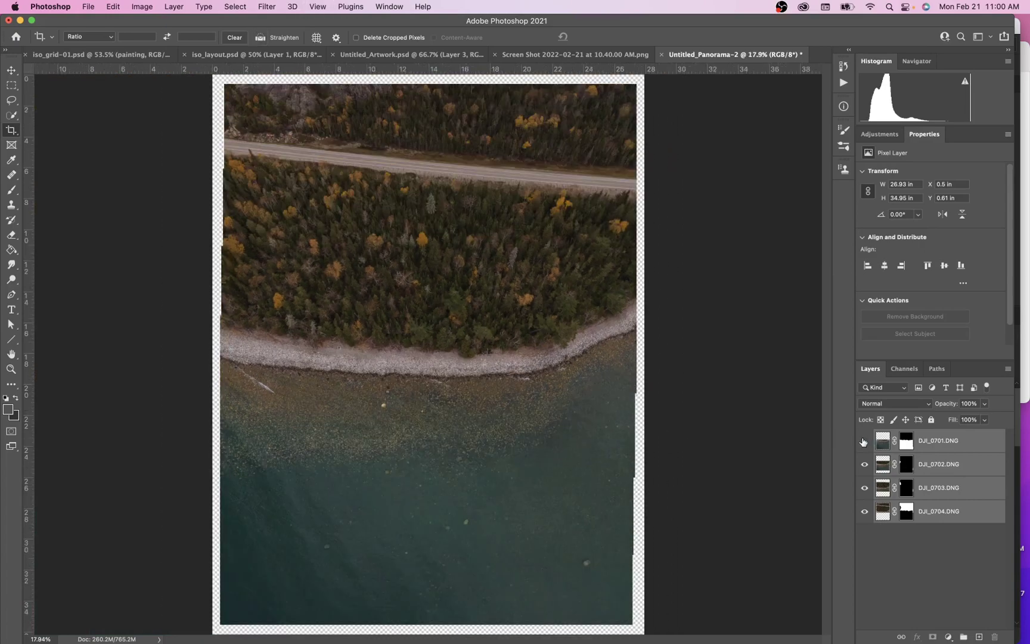
click(864, 440)
click(864, 440)
click(864, 441)
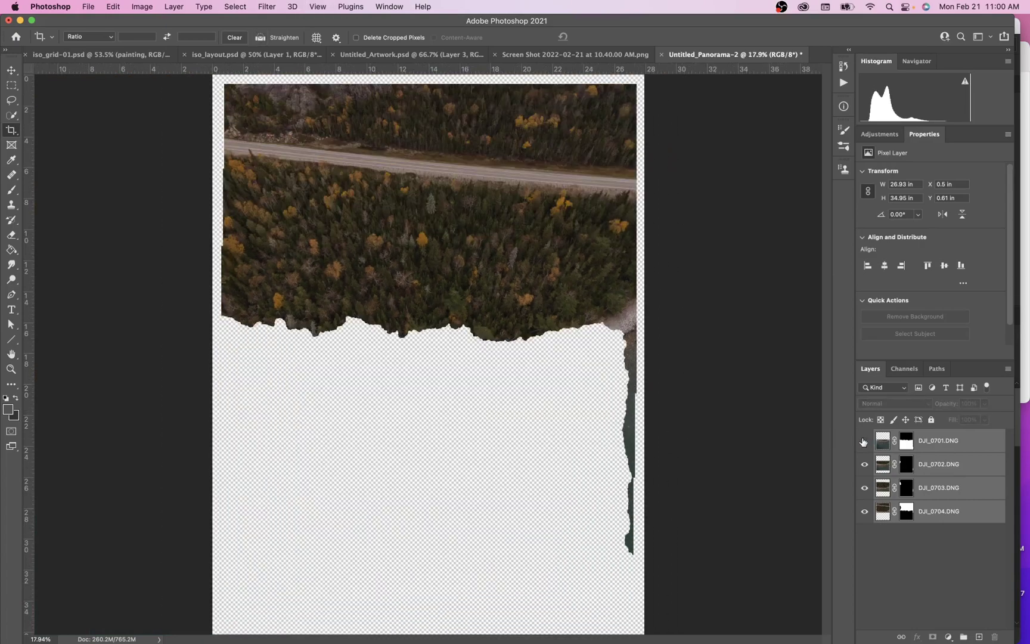
click(864, 440)
click(865, 440)
click(864, 442)
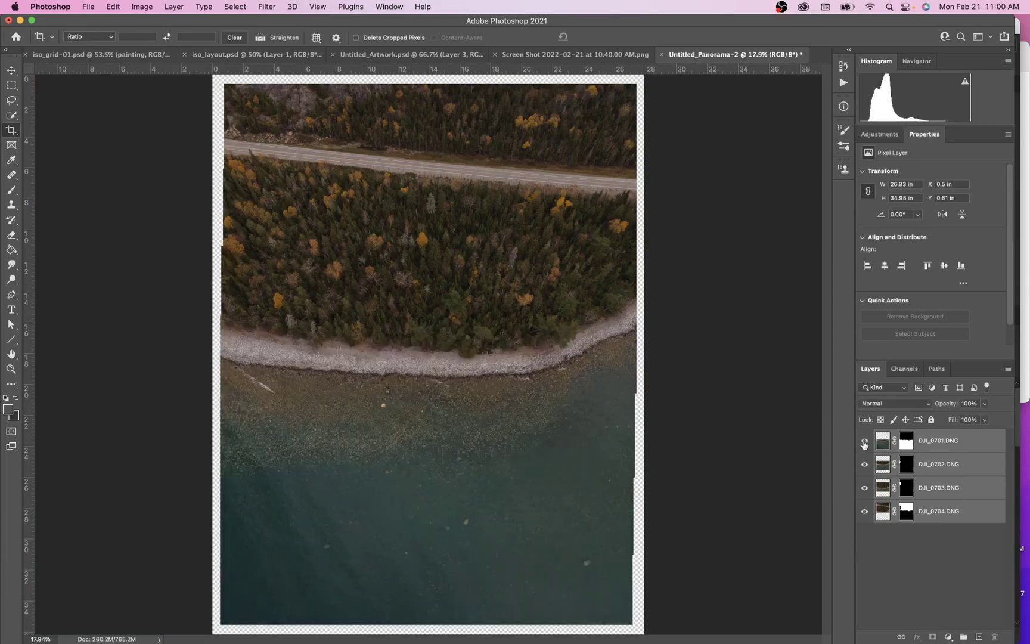
click(865, 441)
click(864, 441)
click(864, 442)
click(865, 444)
click(865, 465)
click(865, 466)
click(865, 464)
click(865, 465)
click(865, 466)
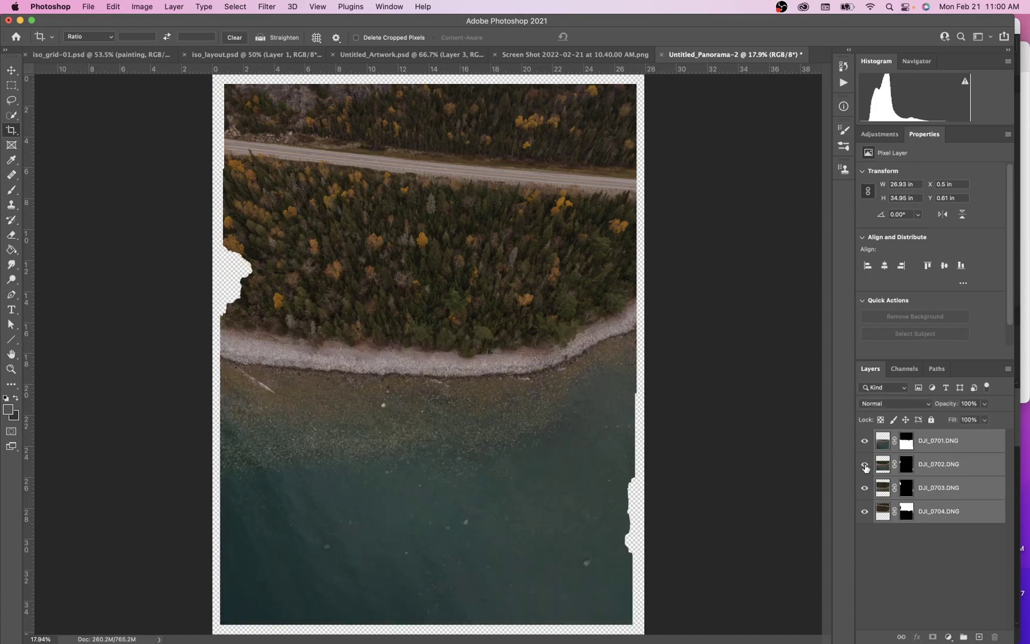
click(865, 465)
click(864, 489)
click(865, 488)
click(864, 488)
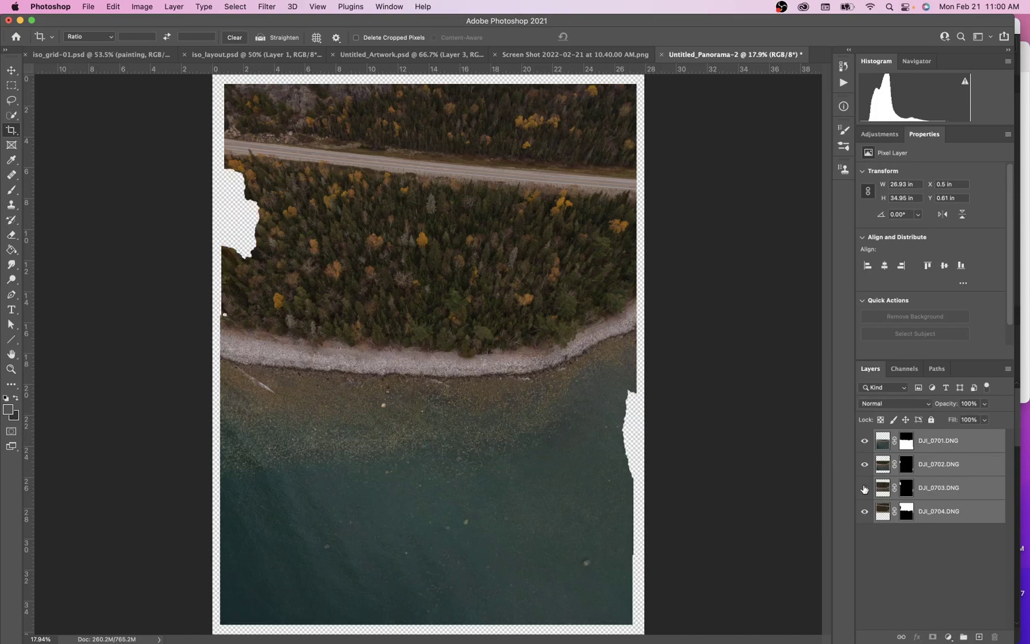
click(864, 488)
click(865, 488)
click(864, 488)
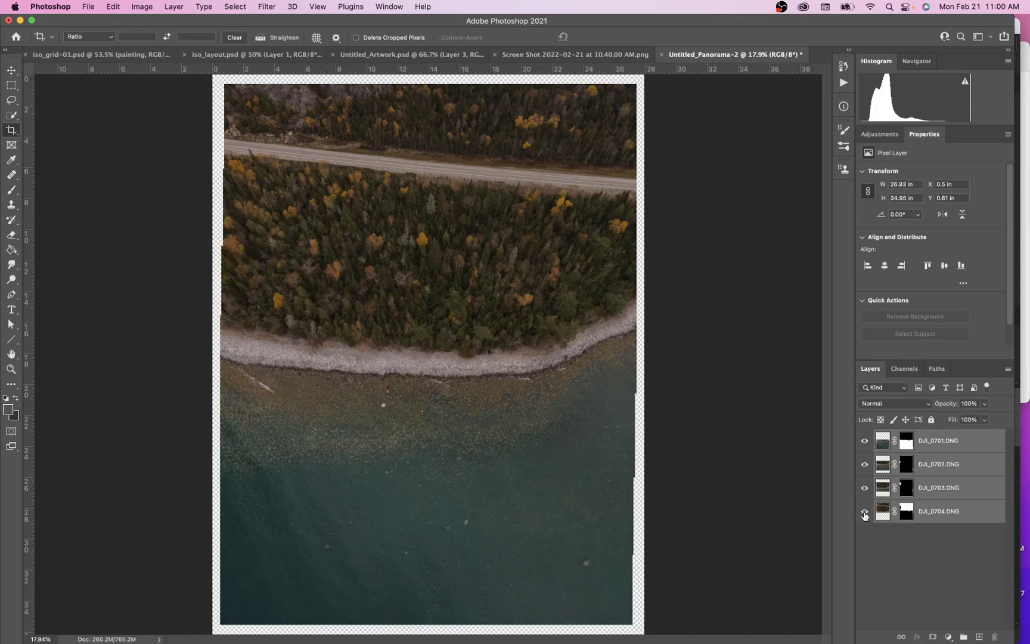
click(865, 512)
click(865, 514)
click(865, 513)
click(865, 488)
click(865, 465)
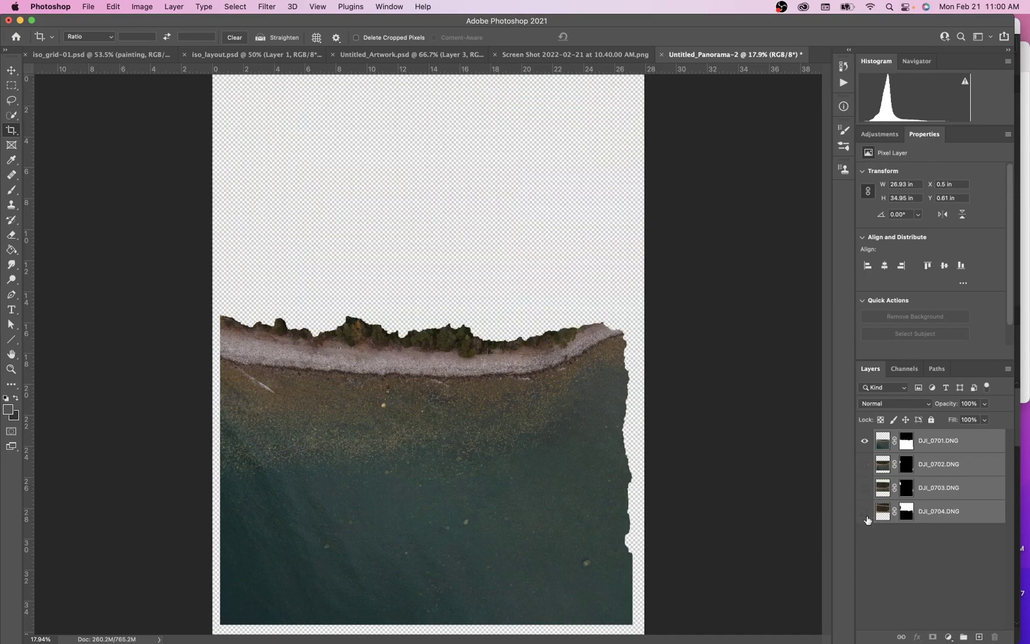
click(864, 513)
click(862, 517)
click(863, 516)
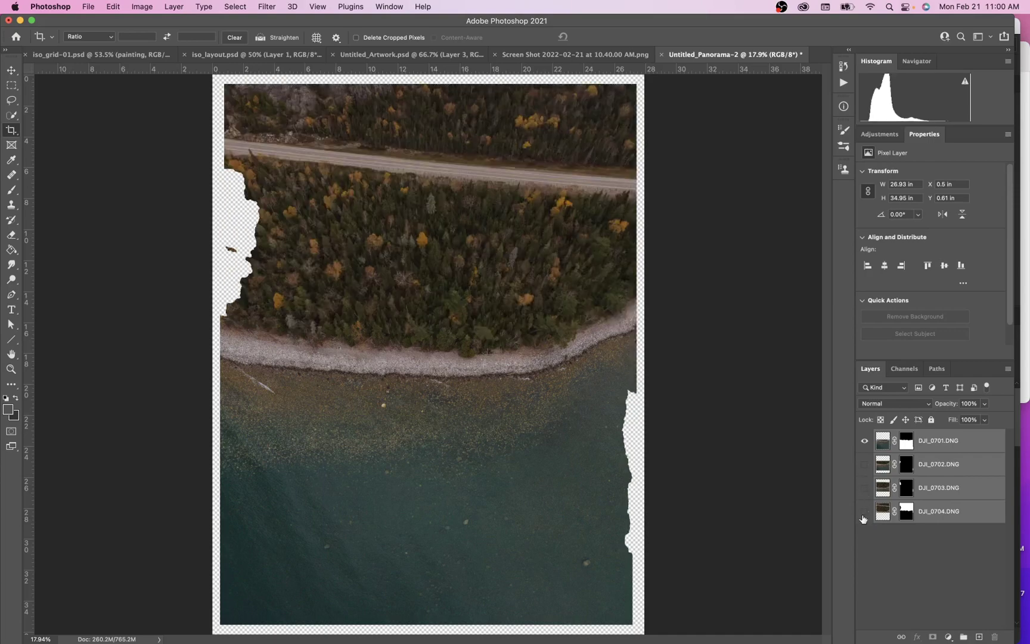
click(863, 516)
click(863, 517)
click(906, 511)
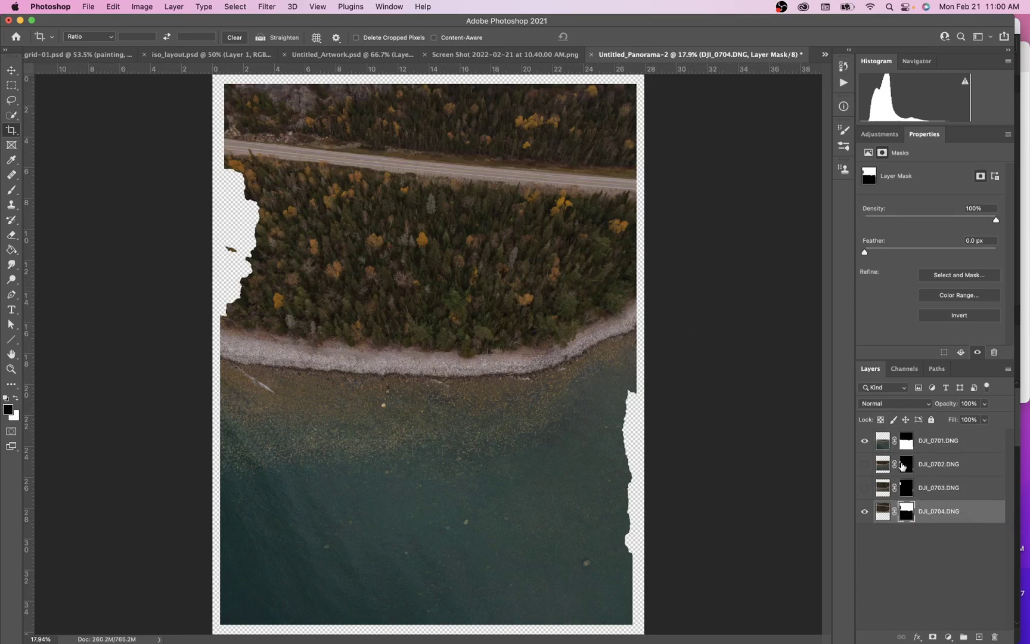
click(865, 463)
click(865, 487)
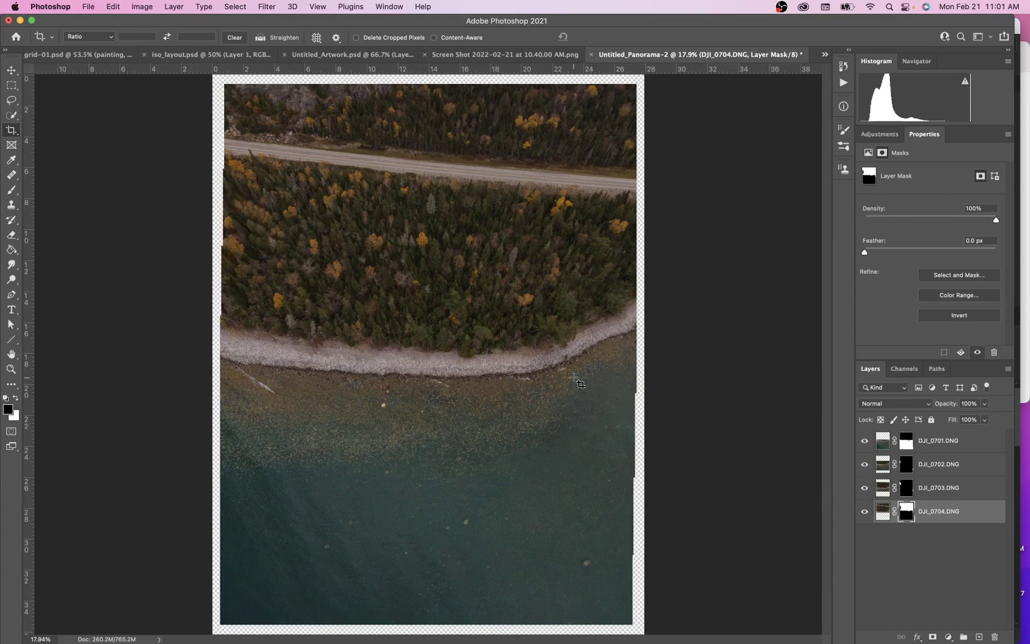
Step: Merge visible layers into DJI_0704.DNG, add an empty Layer 1 above, and pick Clone Stamp
click(1008, 369)
click(903, 567)
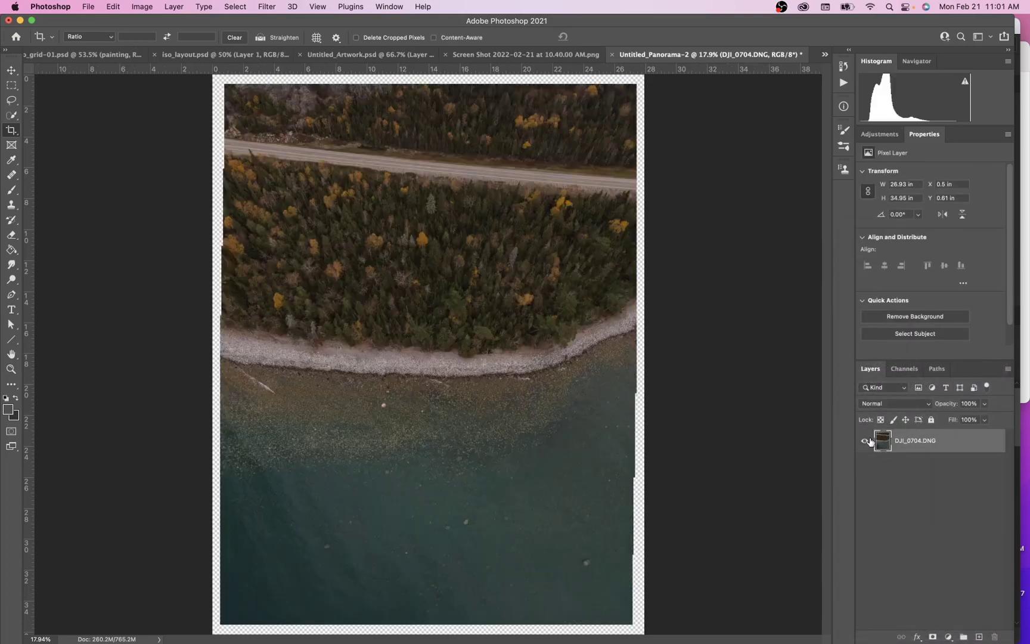
click(864, 441)
click(864, 441)
click(979, 636)
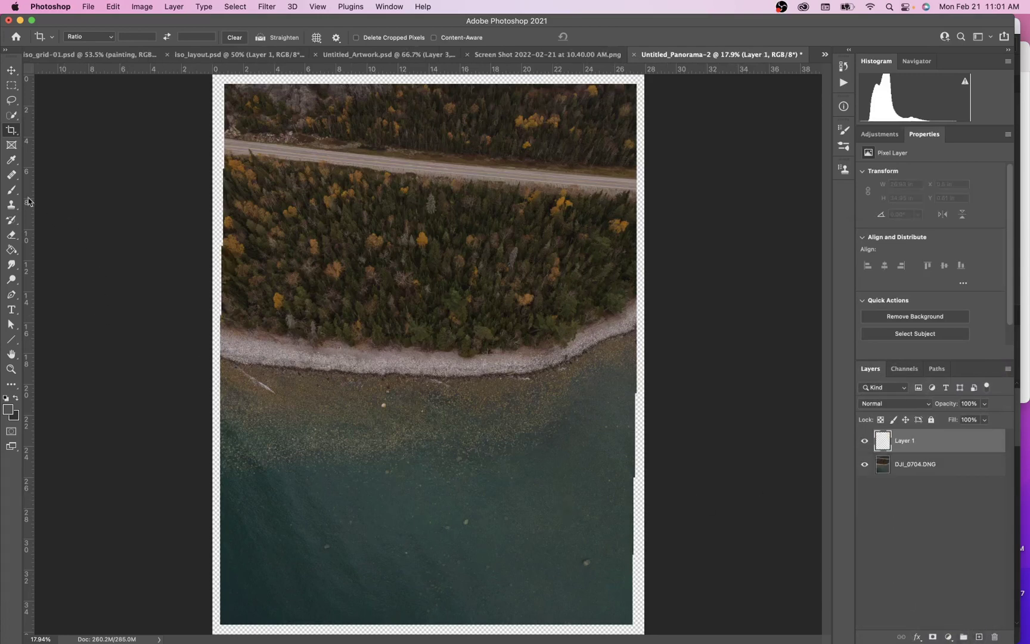
click(11, 206)
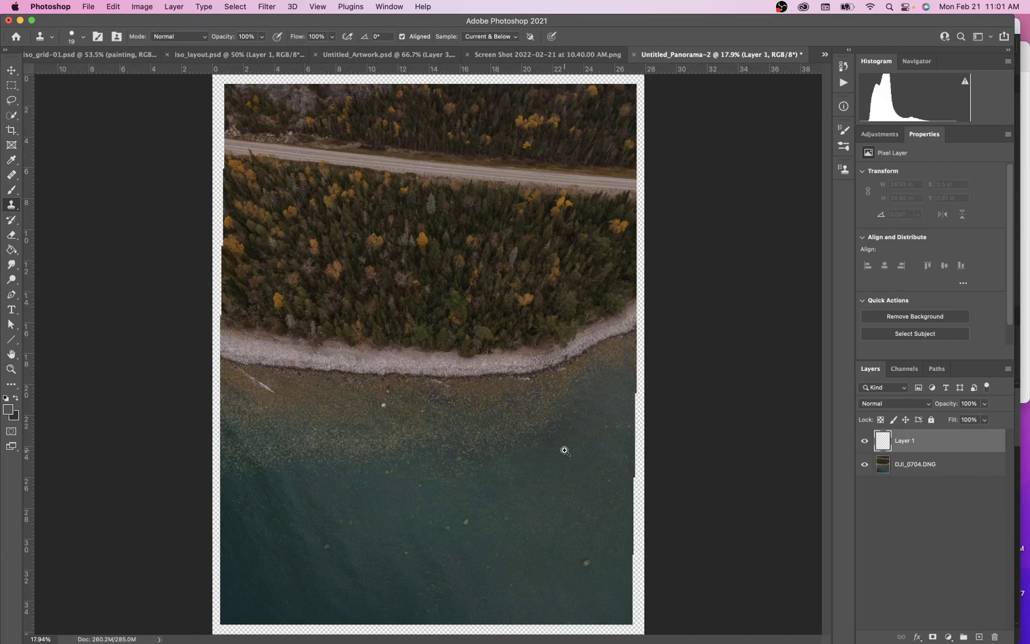
Step: Zoom into the lower-right water and undo an accidental duplicate layer
drag(623, 446, 701, 455)
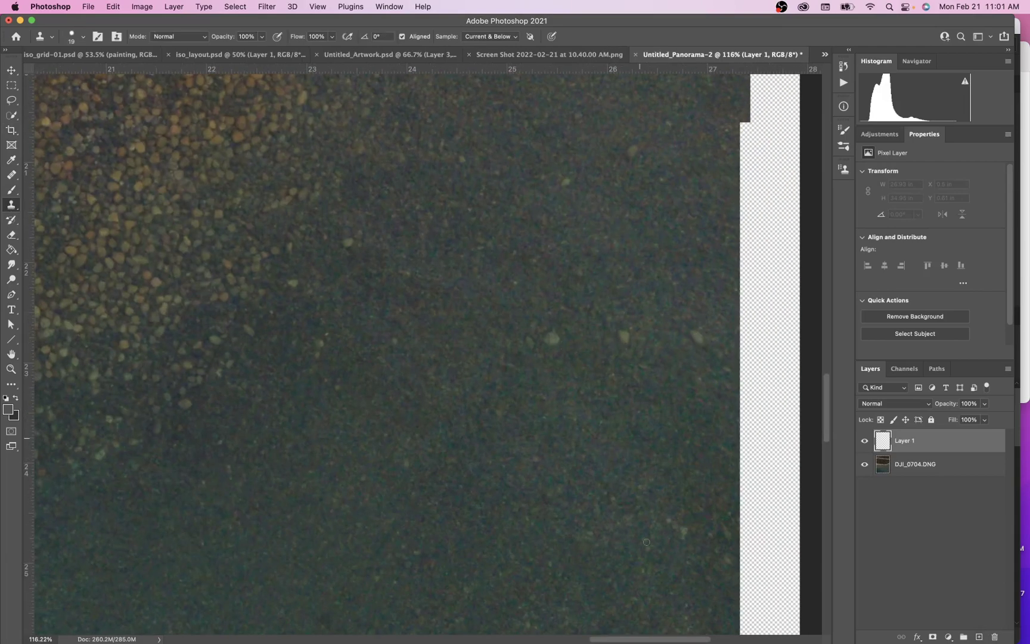
scroll(639, 350, right, 5)
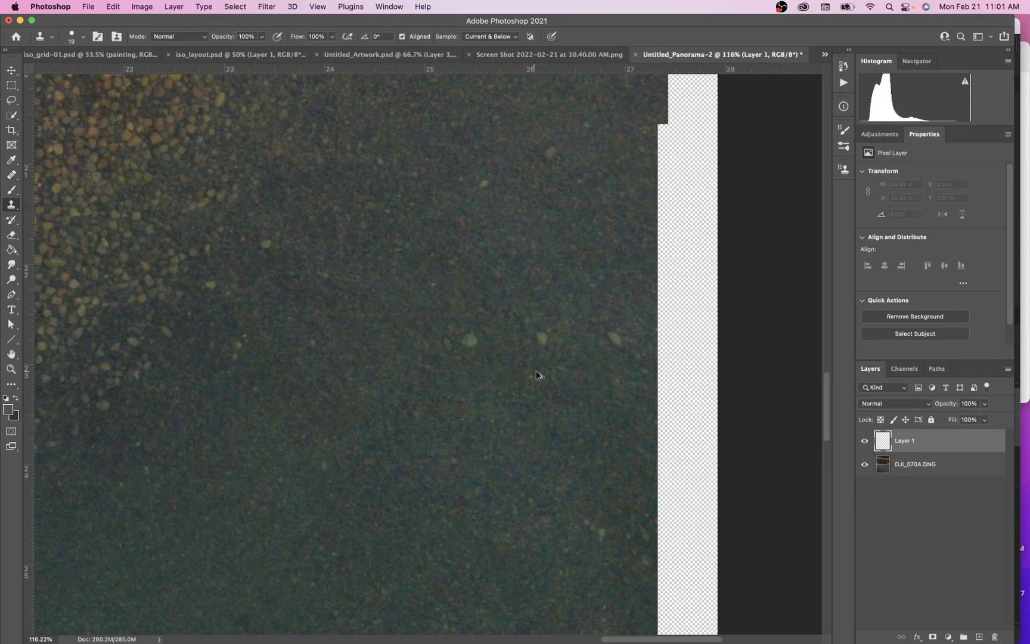
mouse_move(537, 374)
mouse_down()
mouse_move(551, 377)
mouse_move(555, 305)
mouse_up()
key(super+z)
Step: Clone a patch of water onto Layer 1, then fit the whole panorama in the window
click(548, 344)
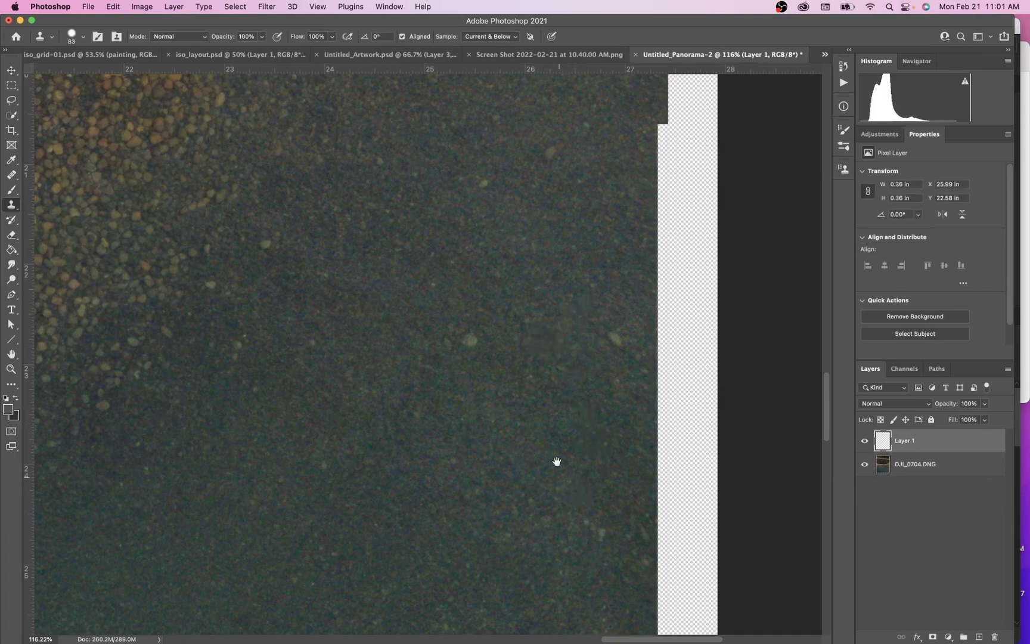
scroll(557, 462, down, 10)
scroll(542, 311, right, 2)
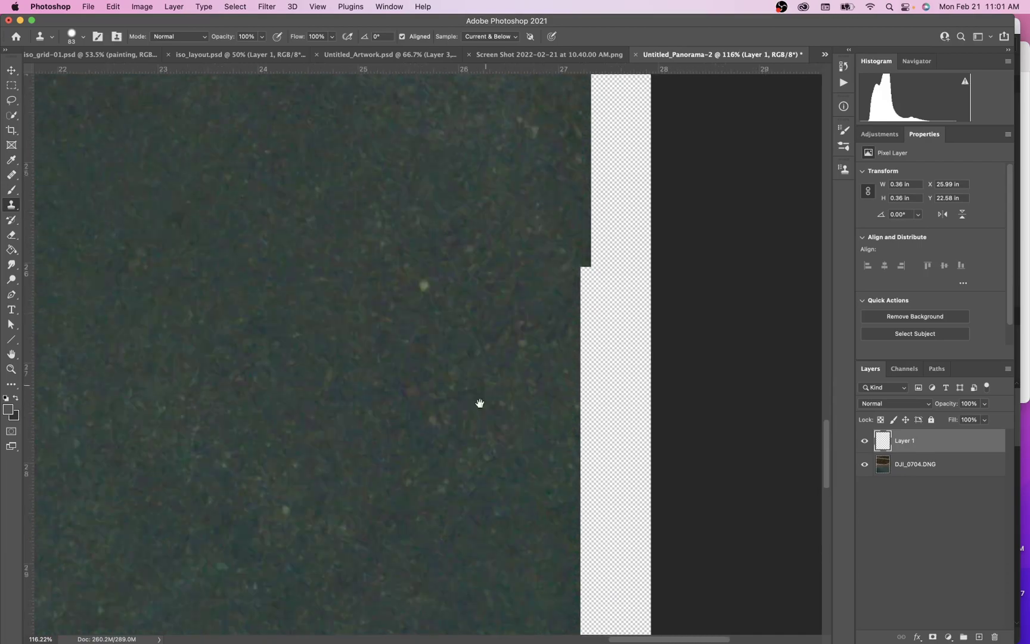
drag(483, 459, 510, 448)
key(super+0)
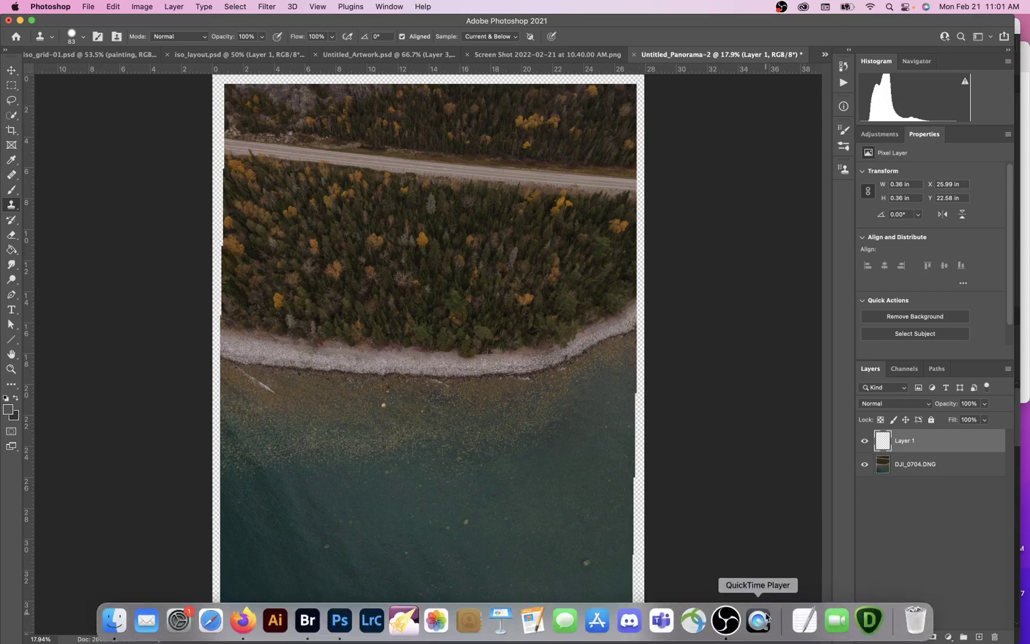
Step: Bring the OBS screen recorder window forward from the Dock
mouse_move(692, 641)
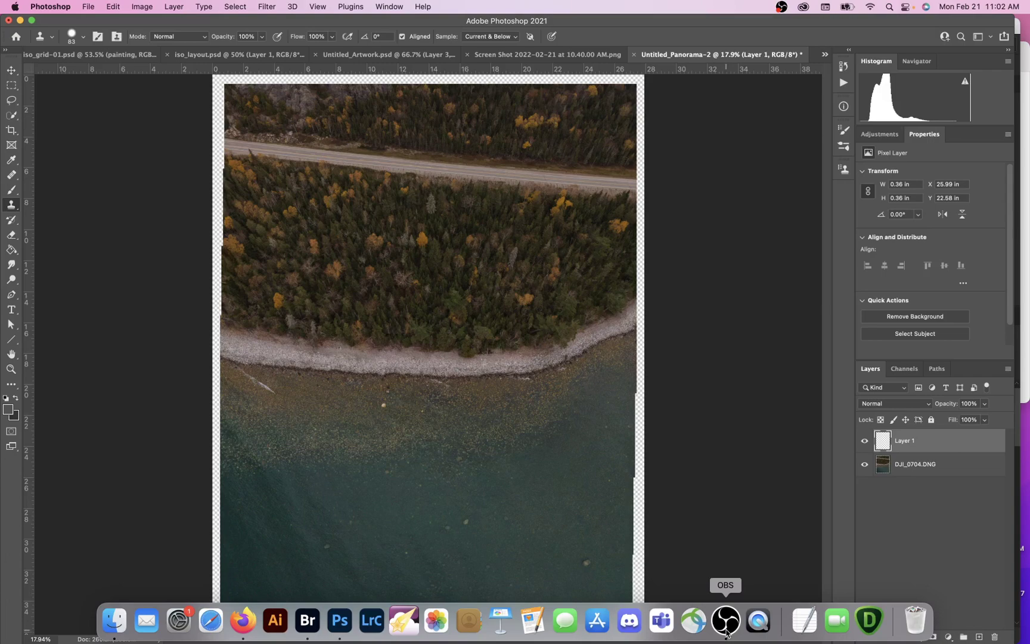
click(726, 626)
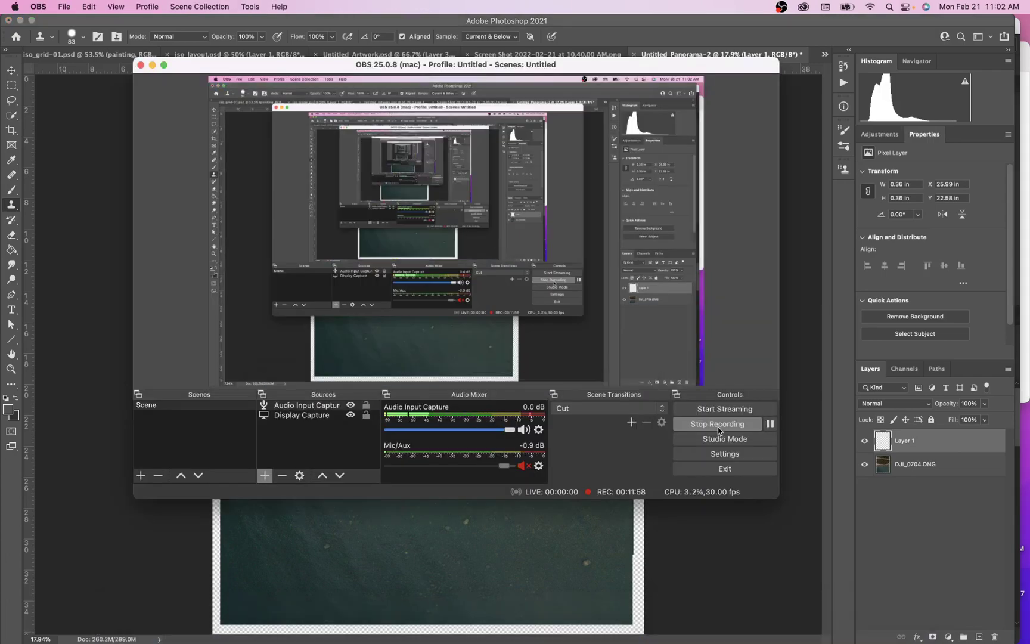